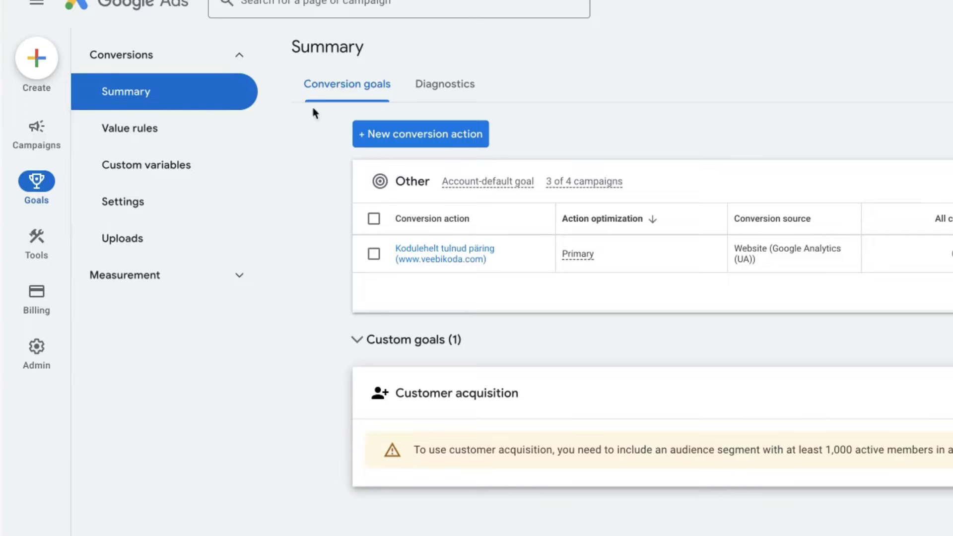
Start a new website conversion action and scan the domain avalikesinemine.net
click(439, 139)
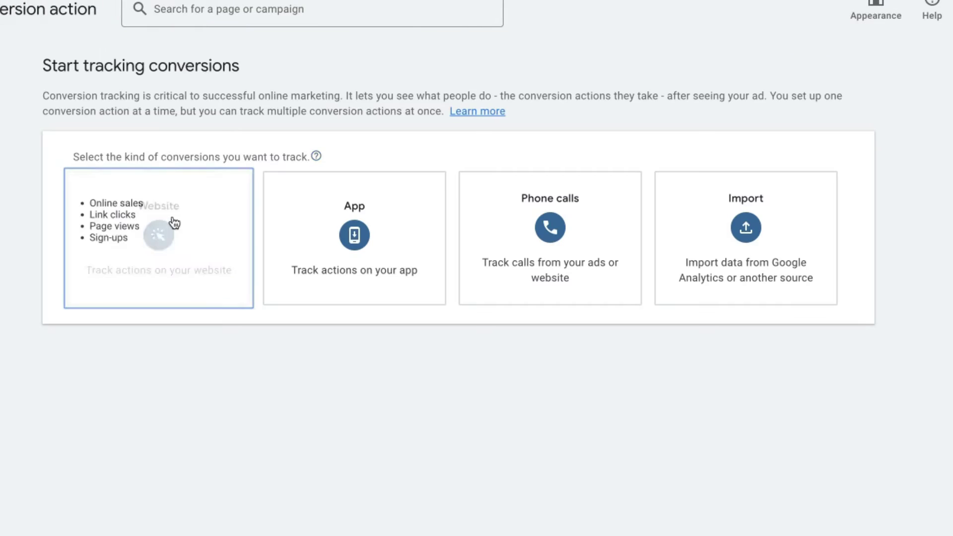
click(160, 239)
click(159, 236)
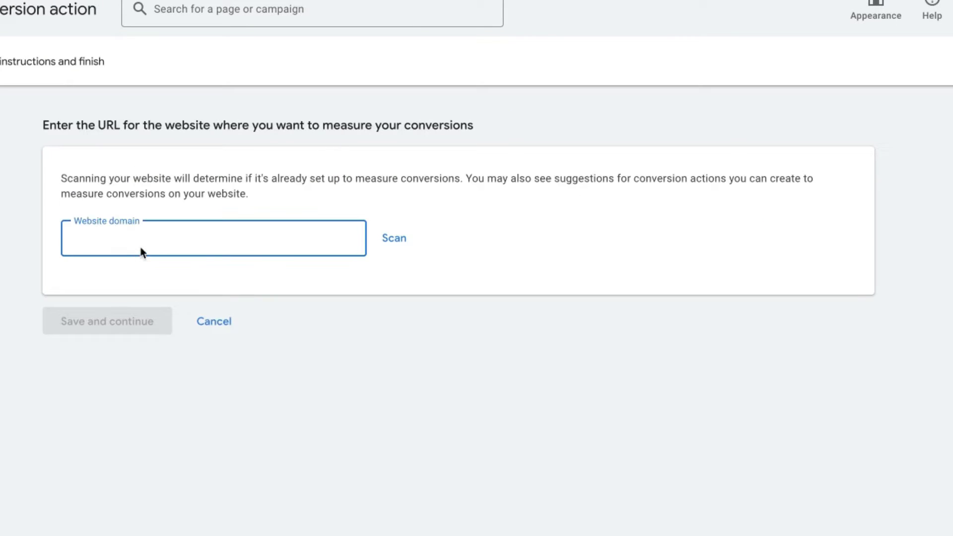
text(avalikesinemine.net)
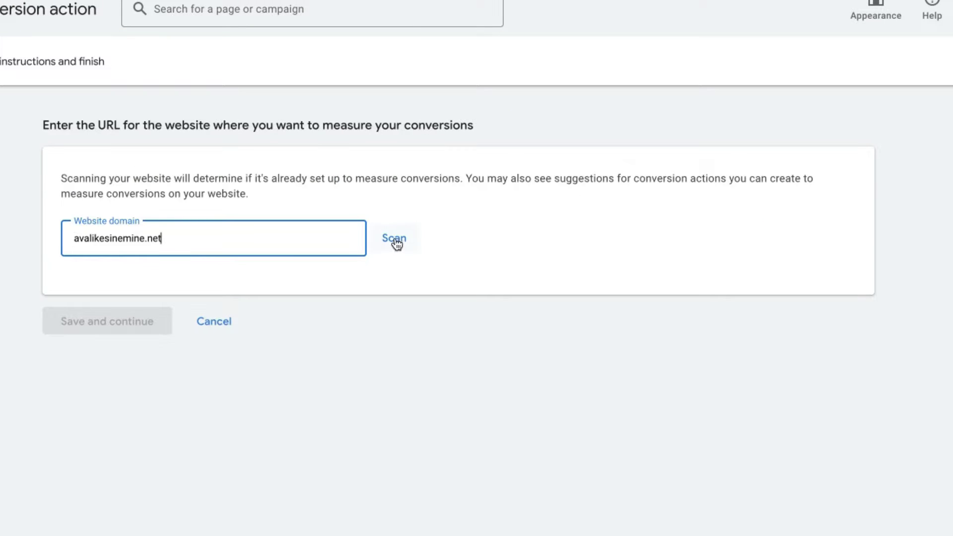
click(396, 239)
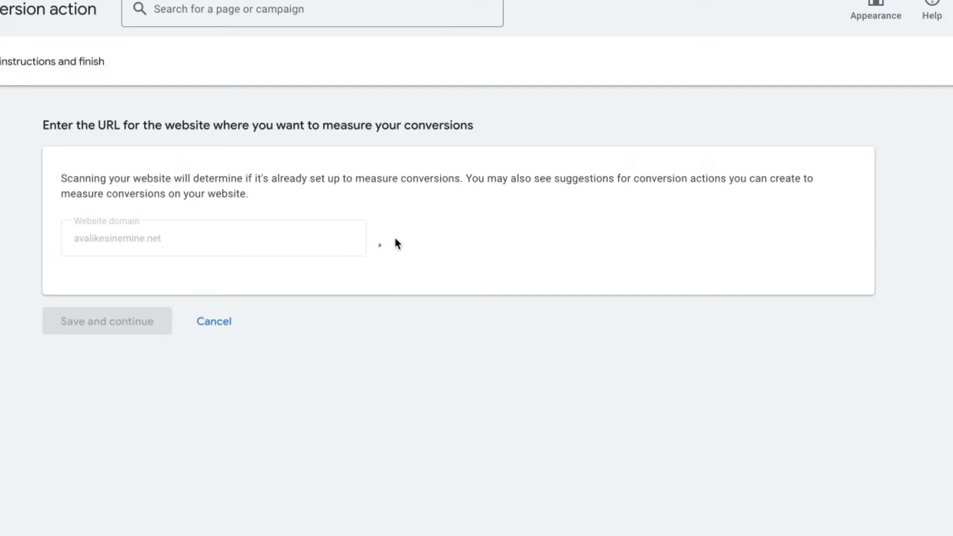
Add a manual conversion action with the goal category Purchase and the conversion name Purchase
scroll(394, 234, down, 2)
scroll(394, 235, down, 2)
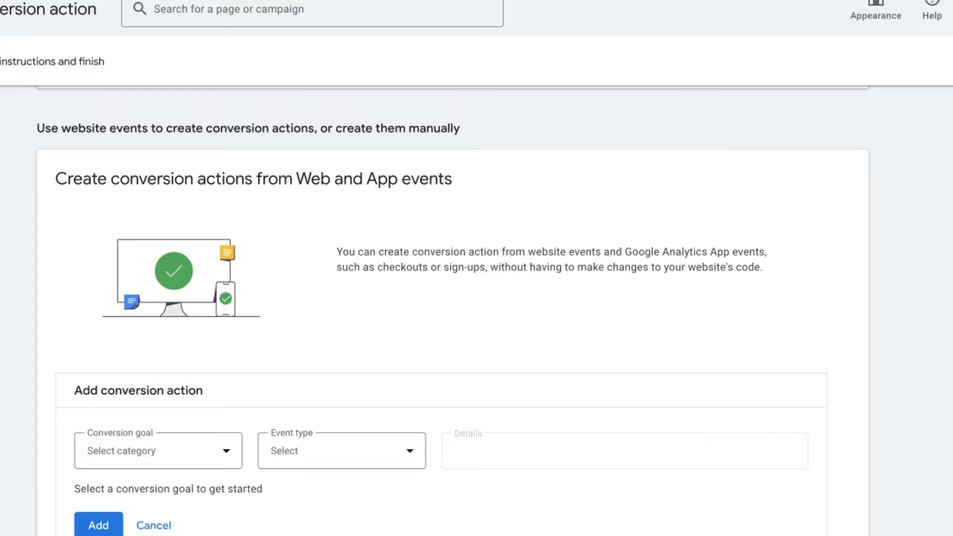
scroll(143, 426, down, 7)
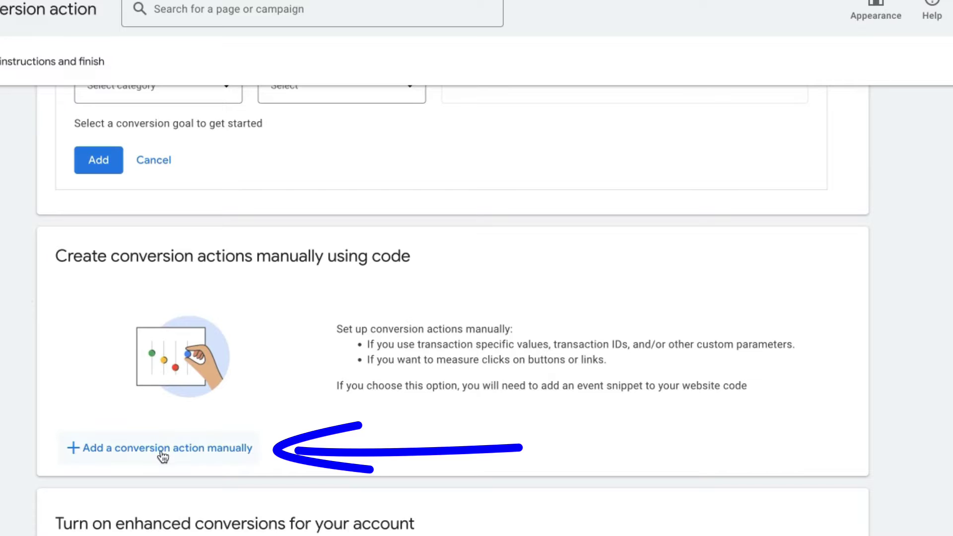
click(164, 449)
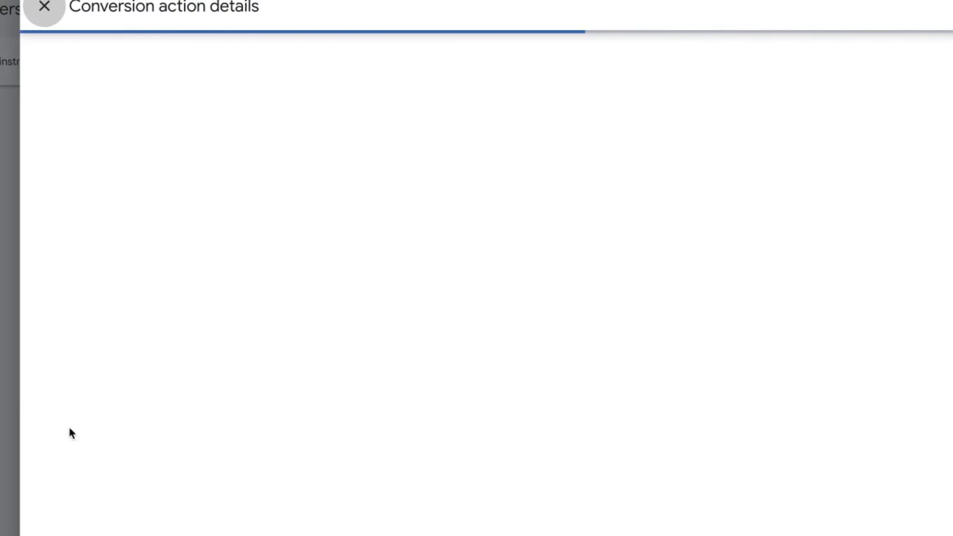
click(477, 207)
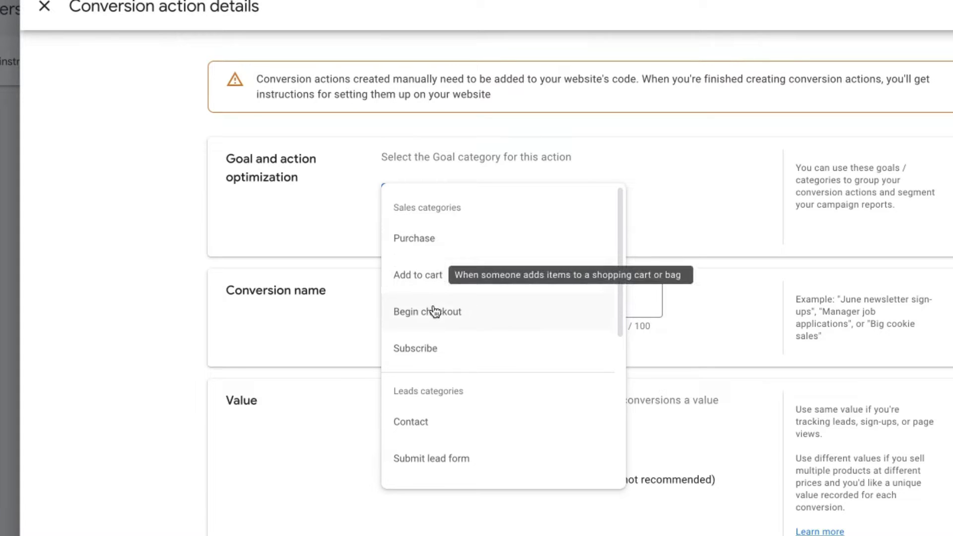
click(417, 238)
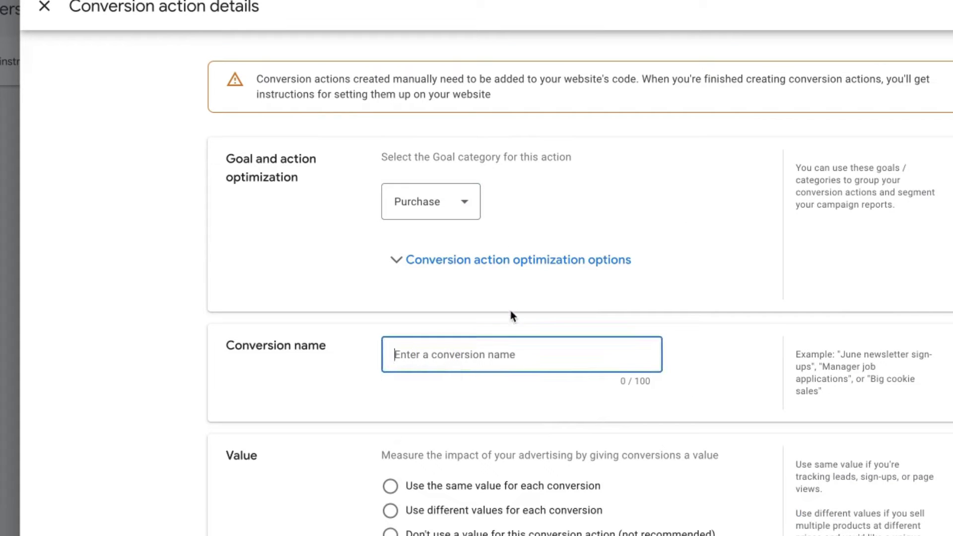
text(Purcha)
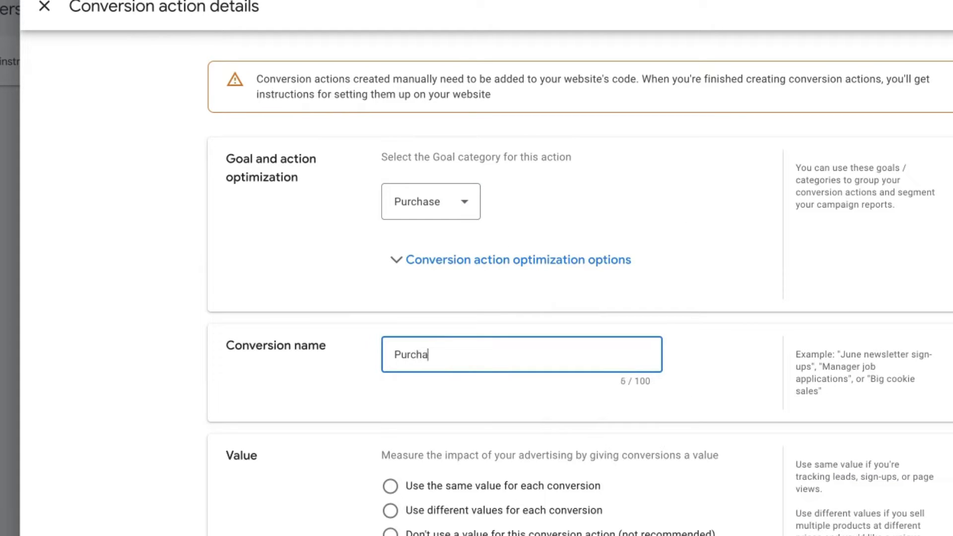
text(se)
Use different values for each conversion with a default of 0 EUR, and finish the Purchase action's details
scroll(504, 329, down, 5)
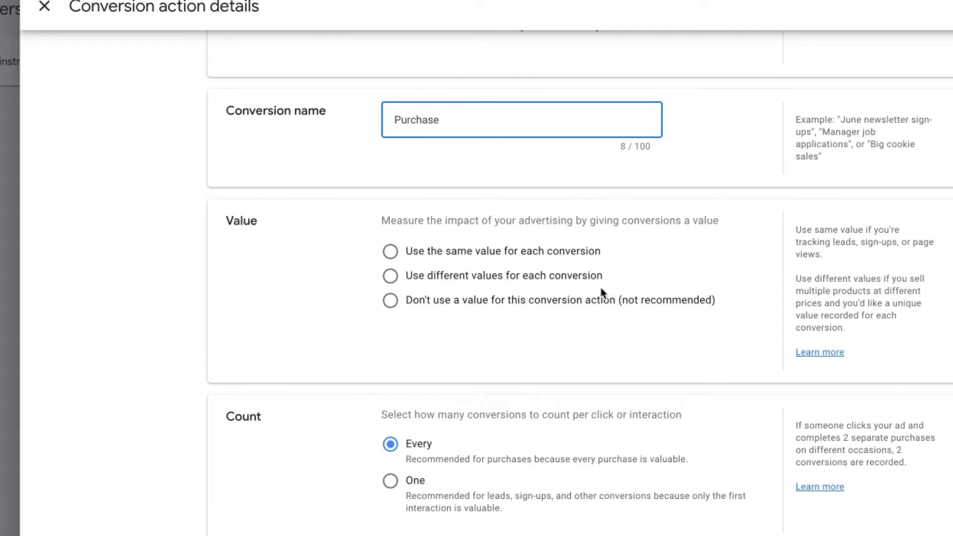
click(390, 276)
click(546, 357)
key(BackSpace)
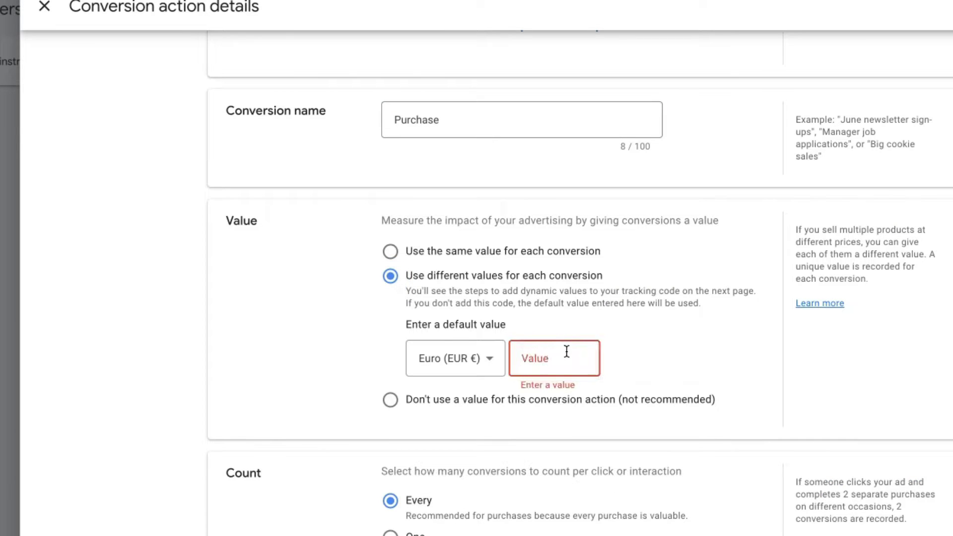
text(0)
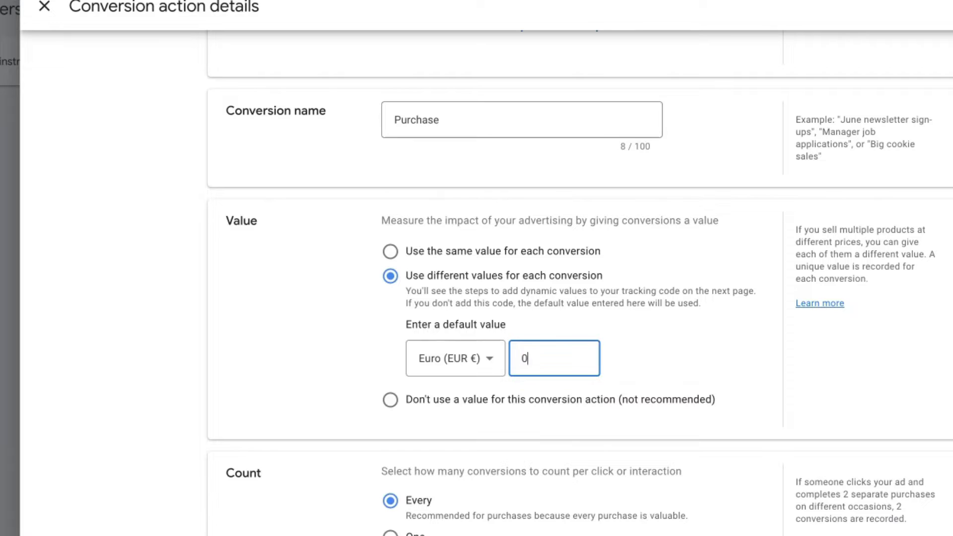
scroll(671, 334, down, 1)
scroll(671, 334, down, 1)
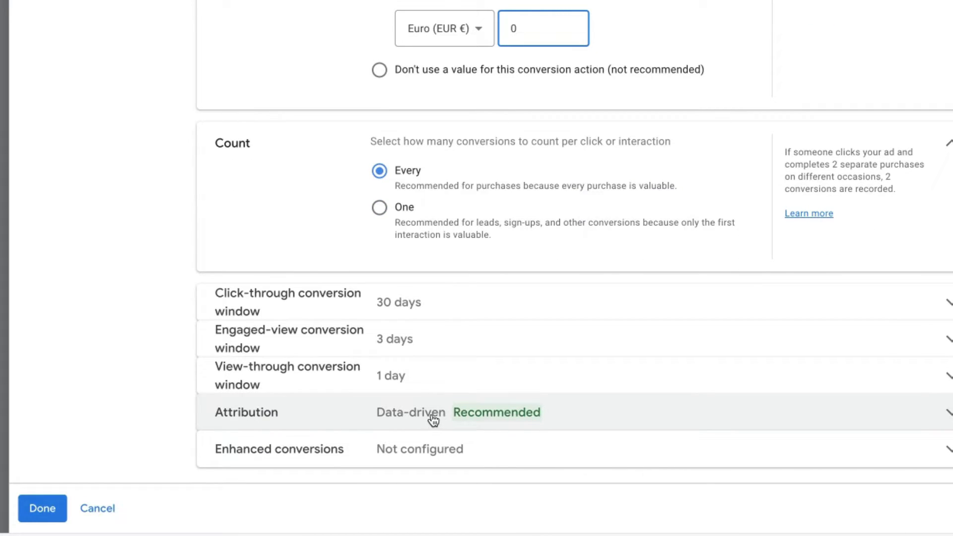
click(38, 508)
Agree to the conversion setup with enhanced conversions on and show the Google Tag Manager instructions
scroll(39, 511, down, 2)
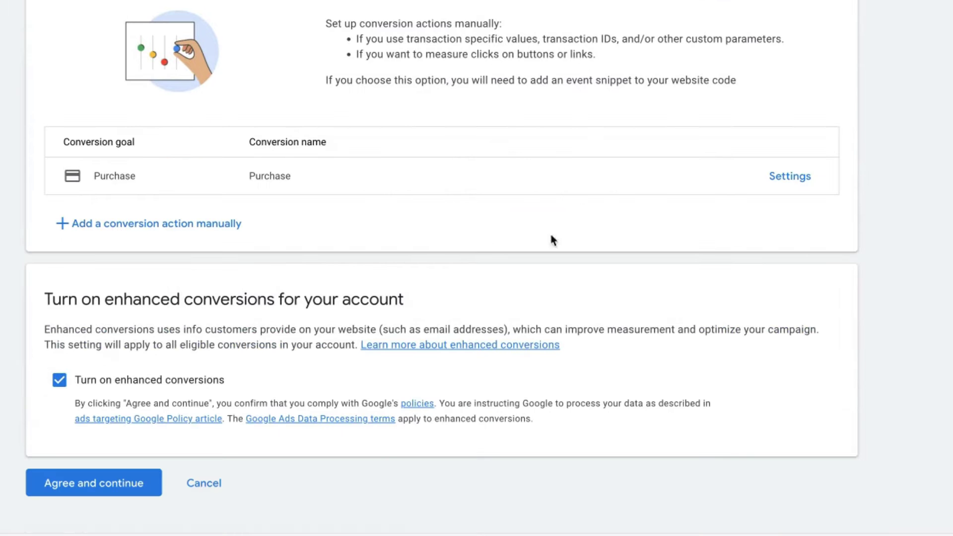
click(102, 480)
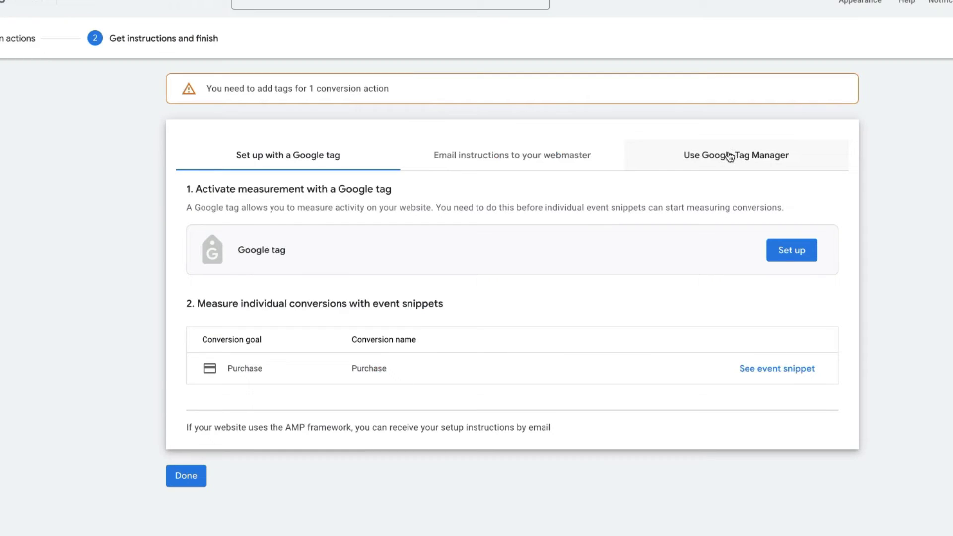
click(726, 155)
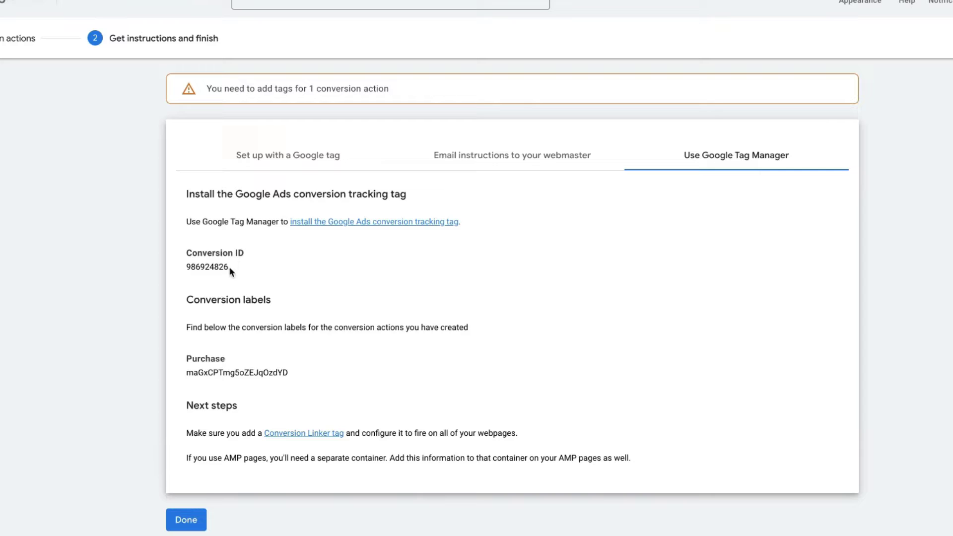
Copy the conversion ID into the Google Ads Conversion ID field of the WordPress pixel settings
drag(230, 268, 180, 270)
key(super+c)
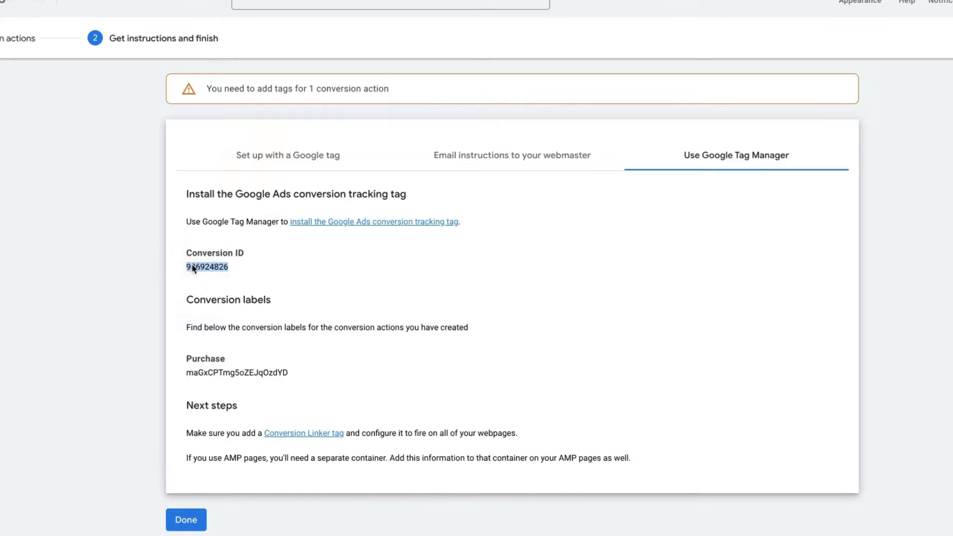
right_click(196, 267)
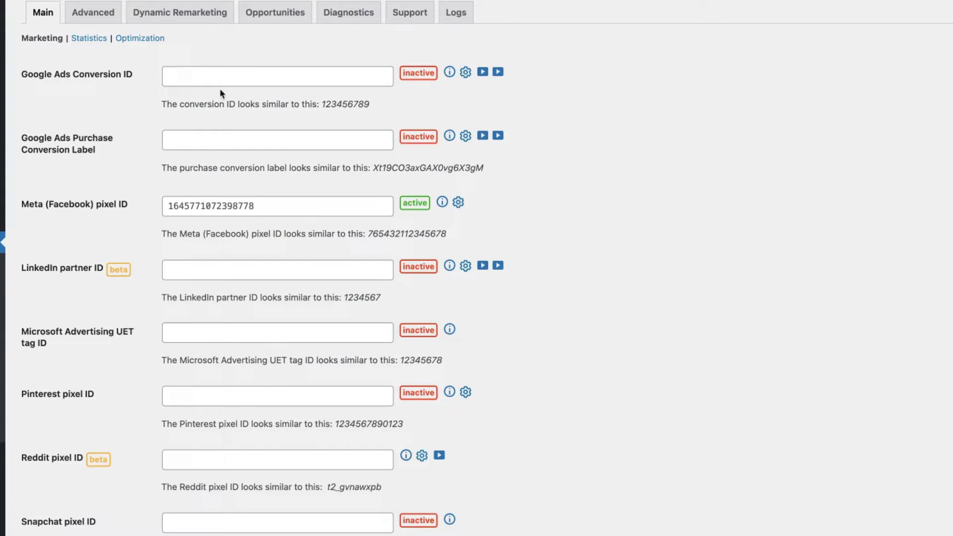
click(221, 78)
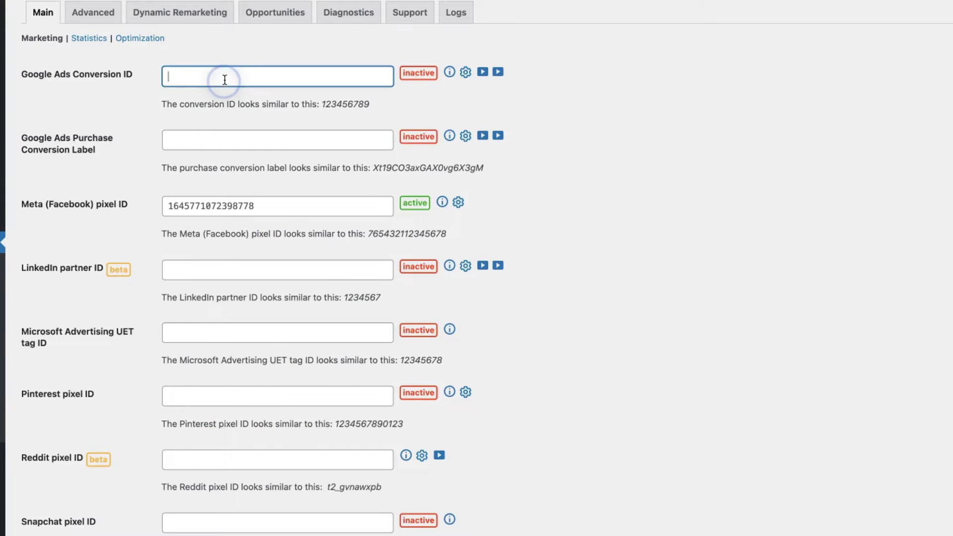
key(super+v)
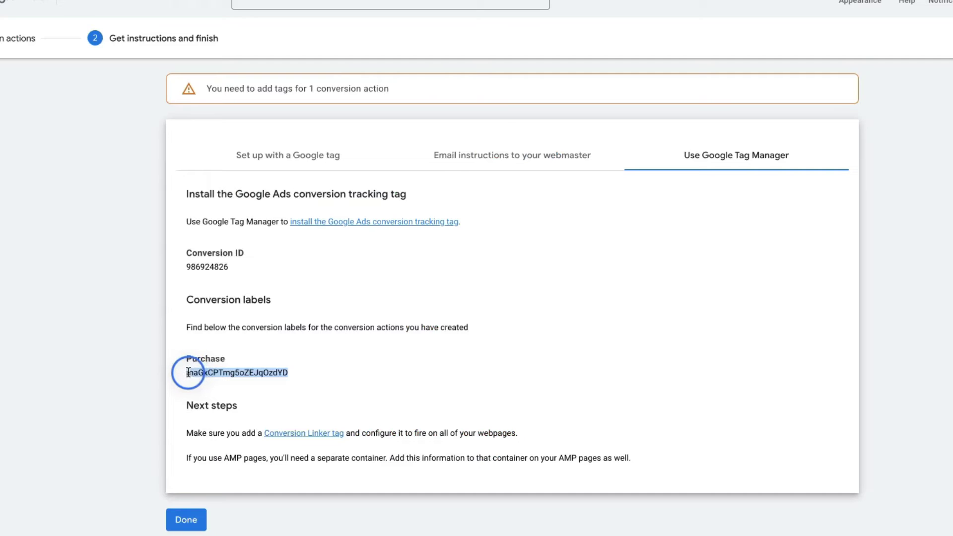
Copy the Purchase conversion label from Google Ads into the WordPress Google Ads Purchase Conversion Label field and save the changes
right_click(198, 372)
right_click(204, 370)
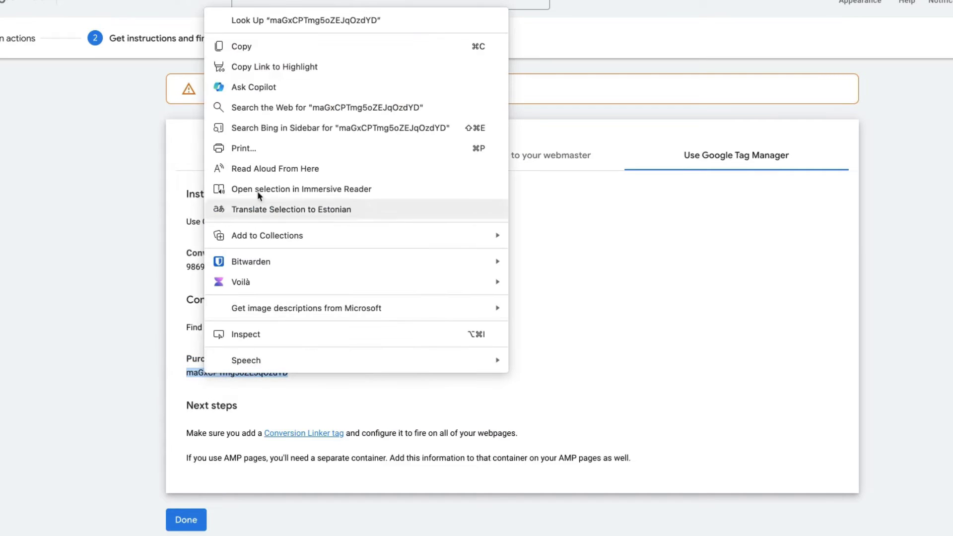
click(257, 42)
click(273, 135)
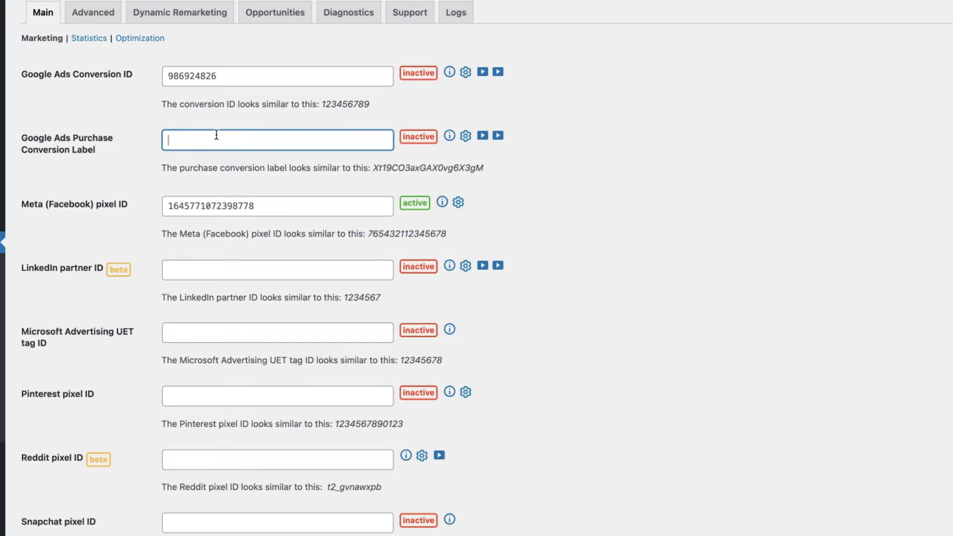
key(super+v)
scroll(441, 188, down, 5)
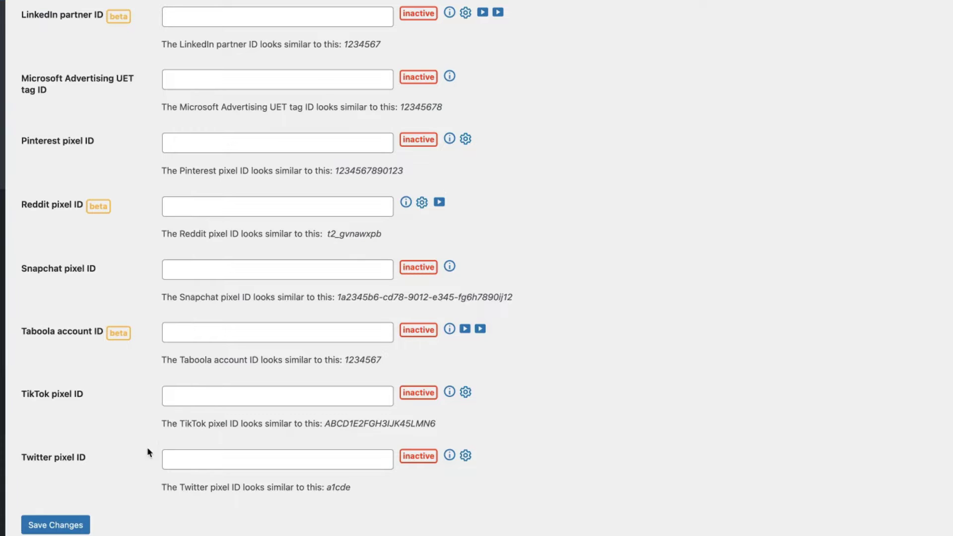
click(67, 527)
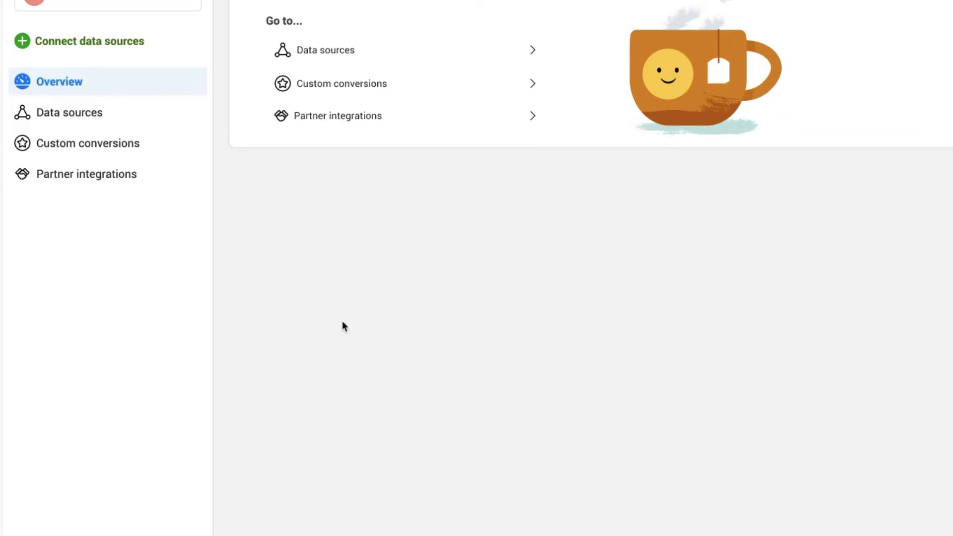
In Meta Events Manager, open the settings of the Esinemiskoolituse pixel data source and copy its dataset ID
click(244, 313)
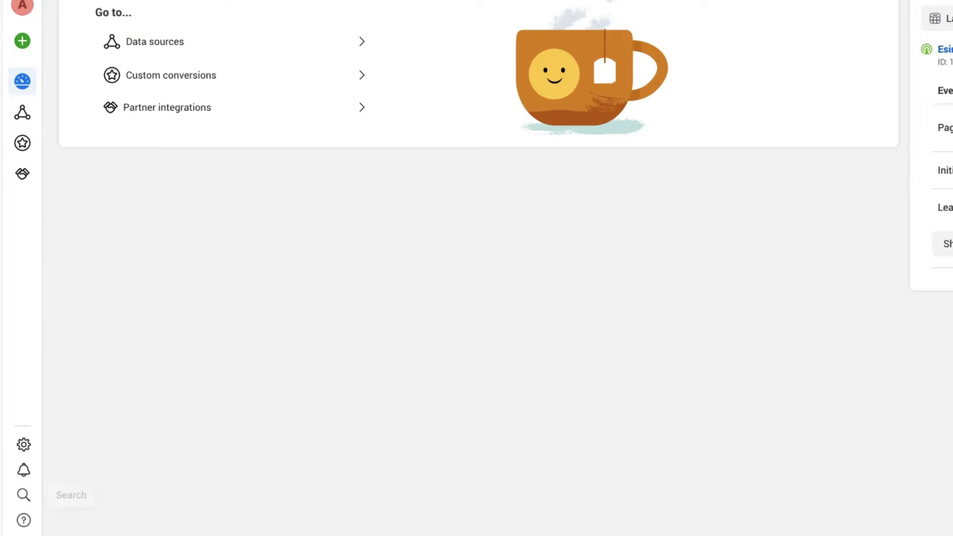
mouse_move(23, 495)
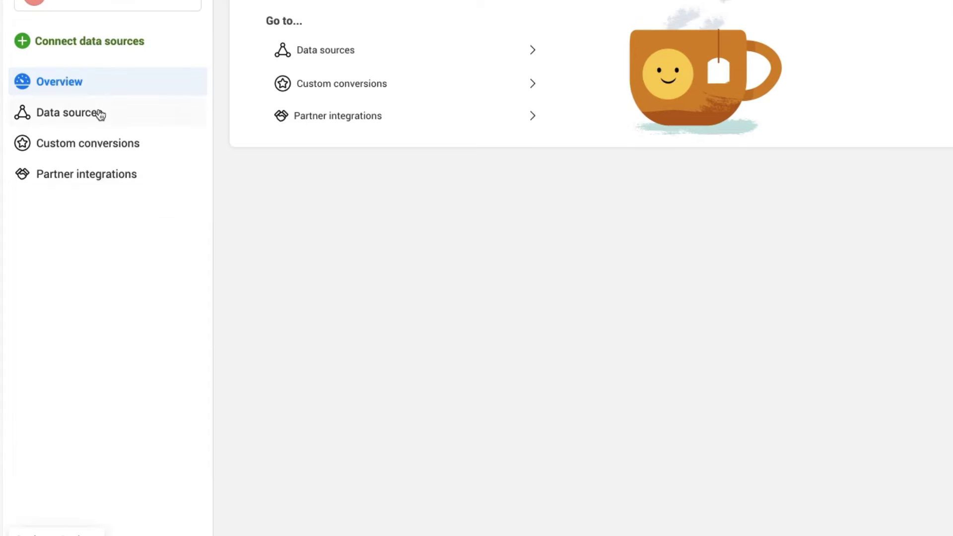
click(56, 114)
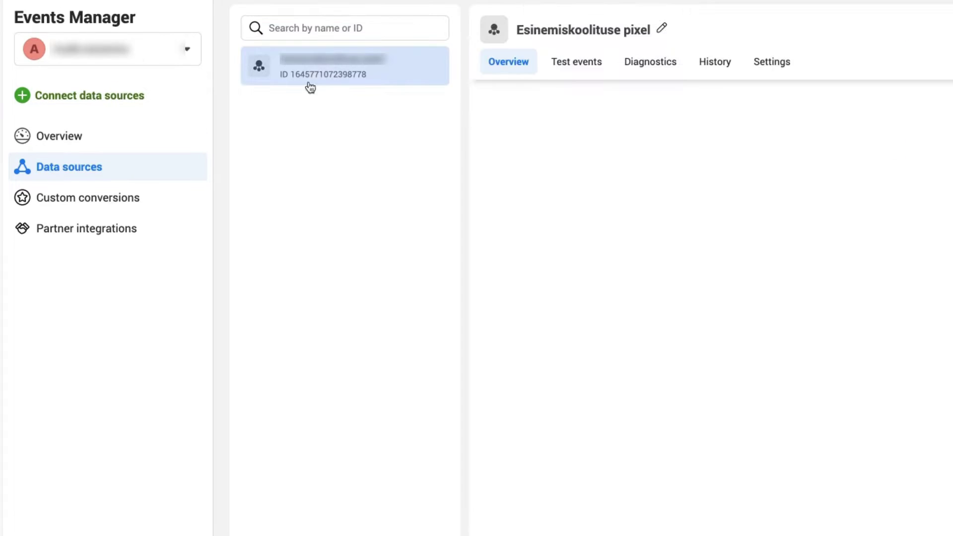
click(344, 62)
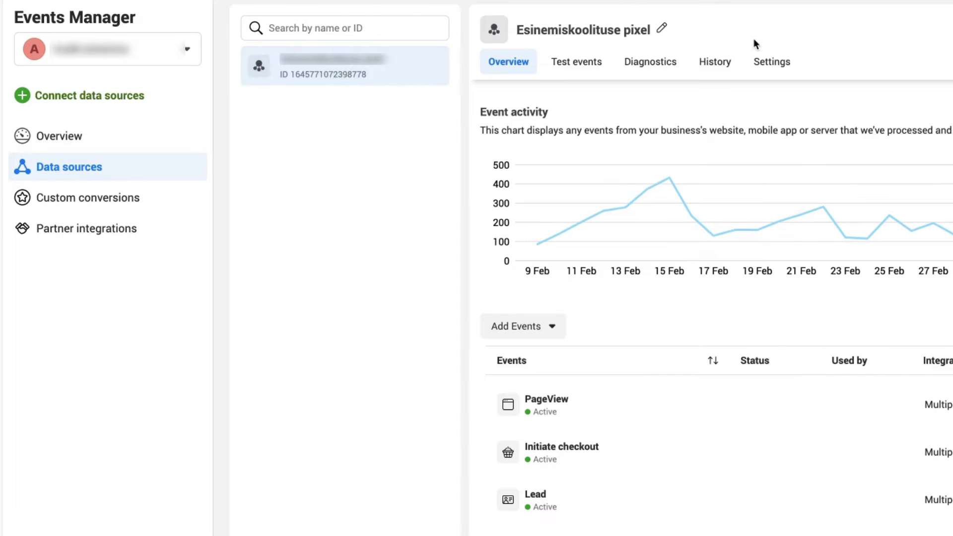
click(773, 65)
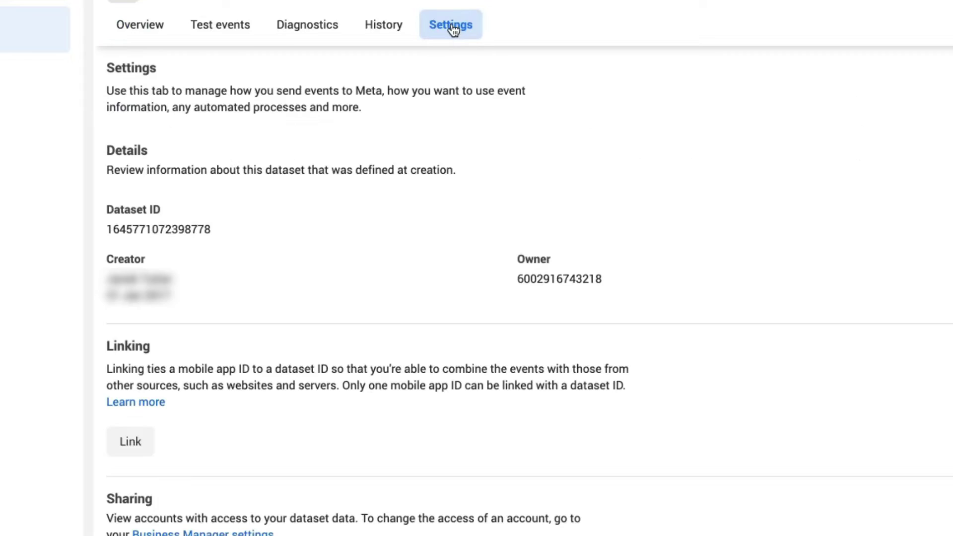
click(143, 242)
double_click(143, 242)
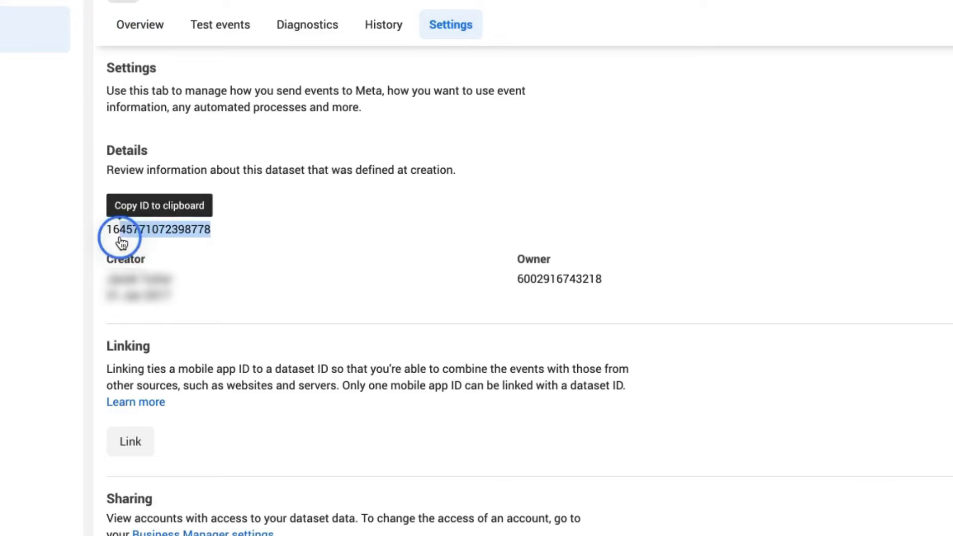
Enter the copied dataset ID in the Meta (Facebook) pixel ID field of the WordPress pixel settings
click(90, 131)
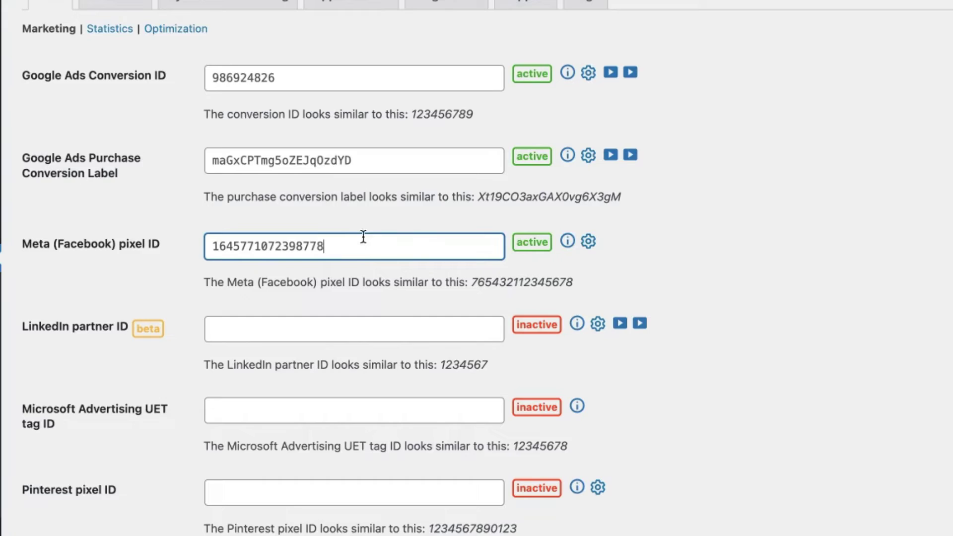
scroll(362, 238, down, 2)
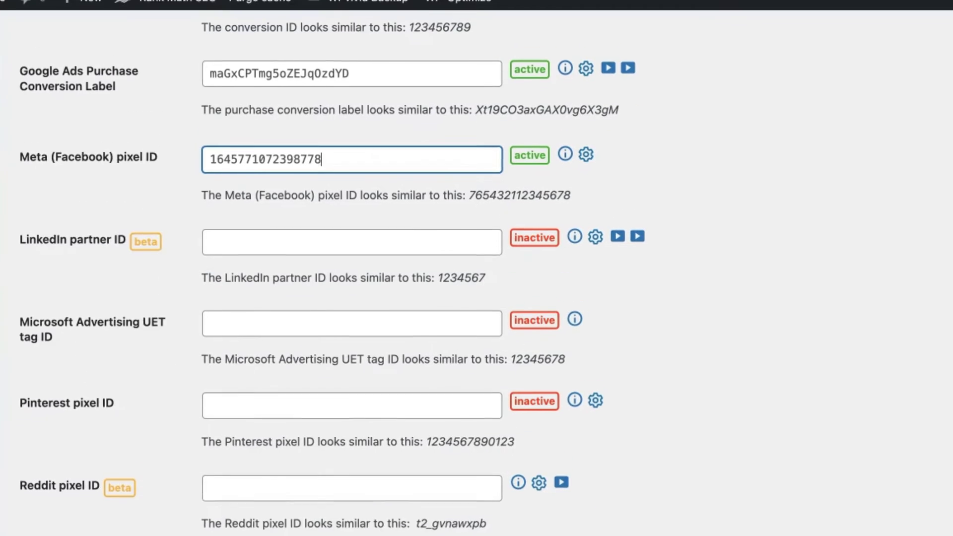
scroll(362, 278, down, 1)
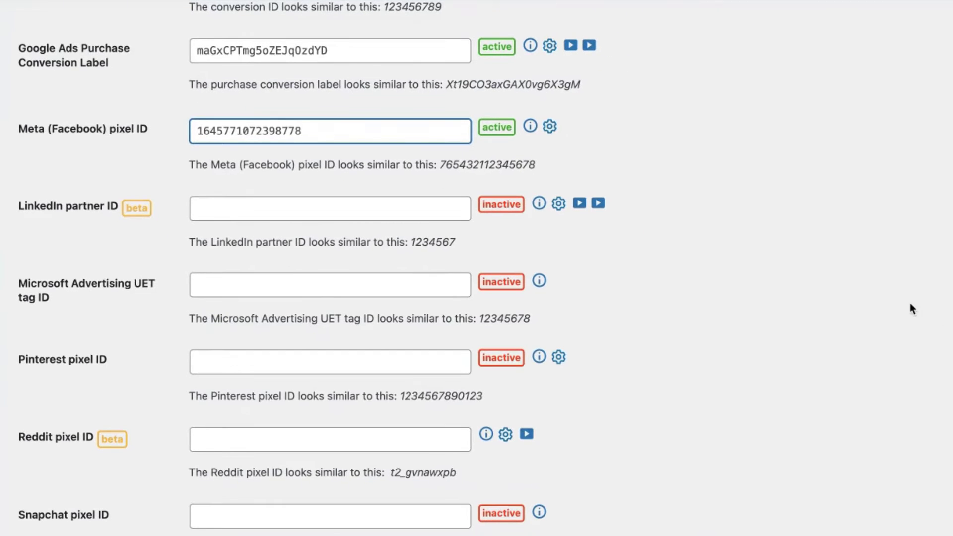
click(928, 315)
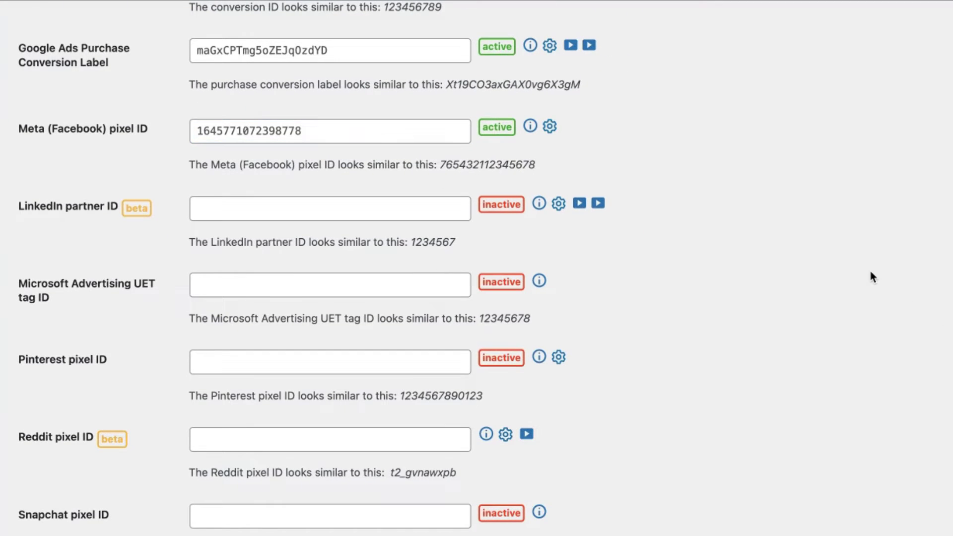
Read the documentation on finding the LinkedIn partner ID and review the remaining pixel fields in the marketing settings
click(538, 205)
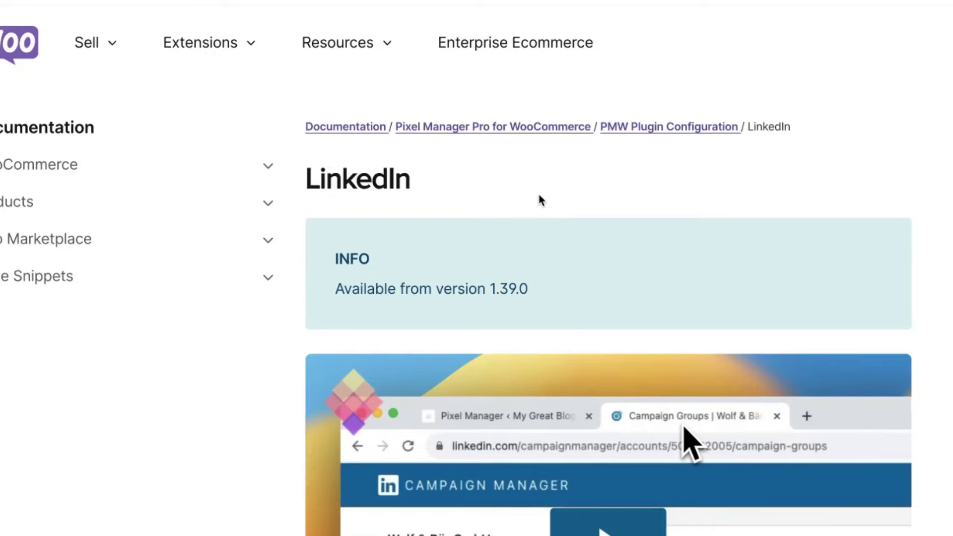
scroll(538, 191, down, 5)
scroll(539, 196, down, 4)
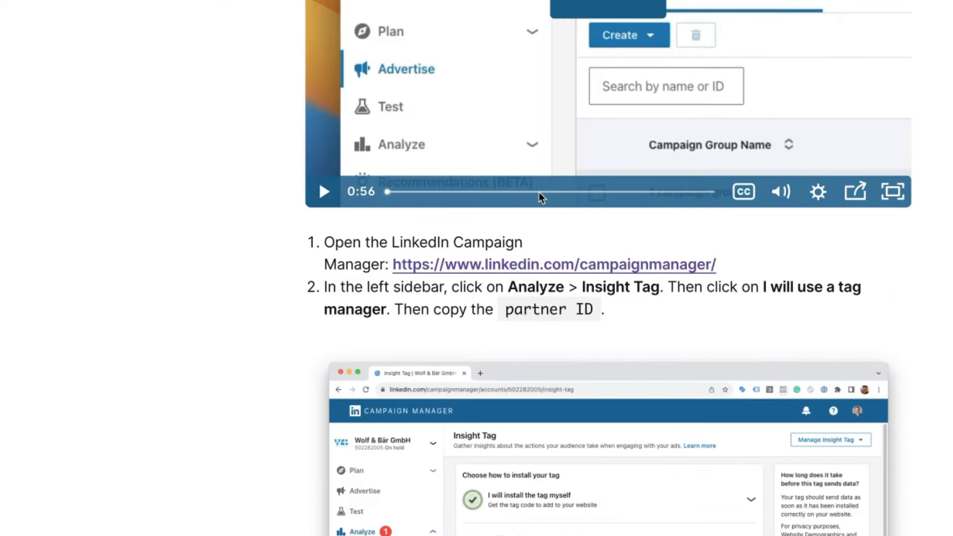
key(ctrl+w)
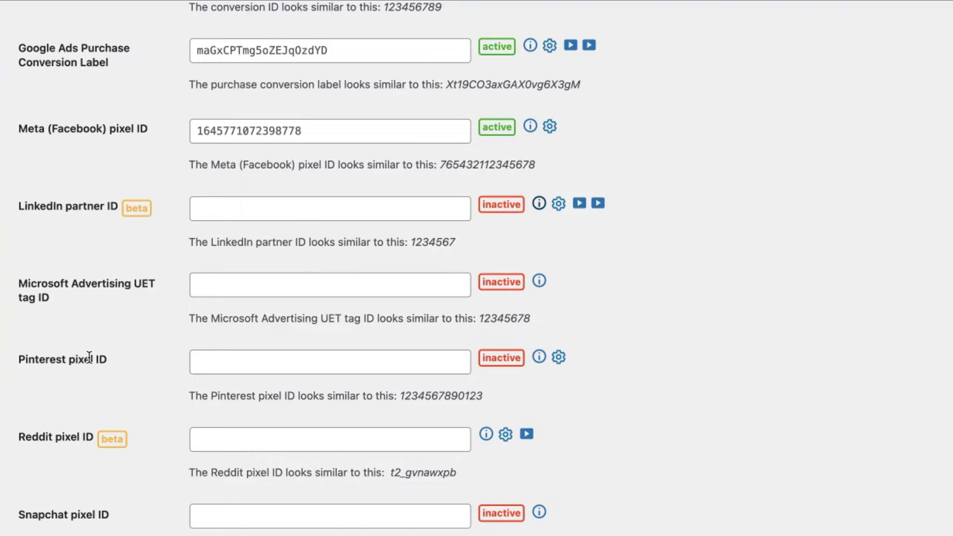
scroll(88, 352, down, 3)
scroll(69, 408, down, 1)
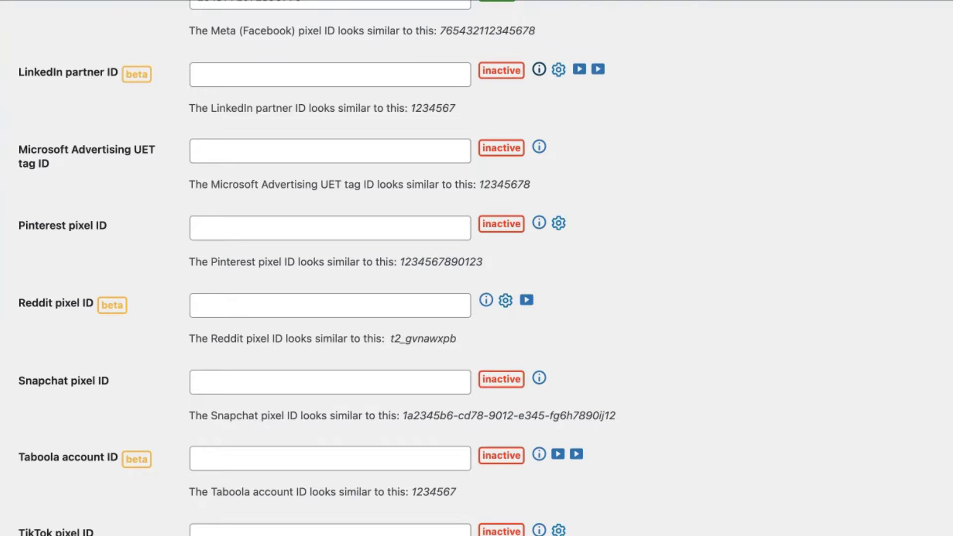
scroll(236, 244, down, 6)
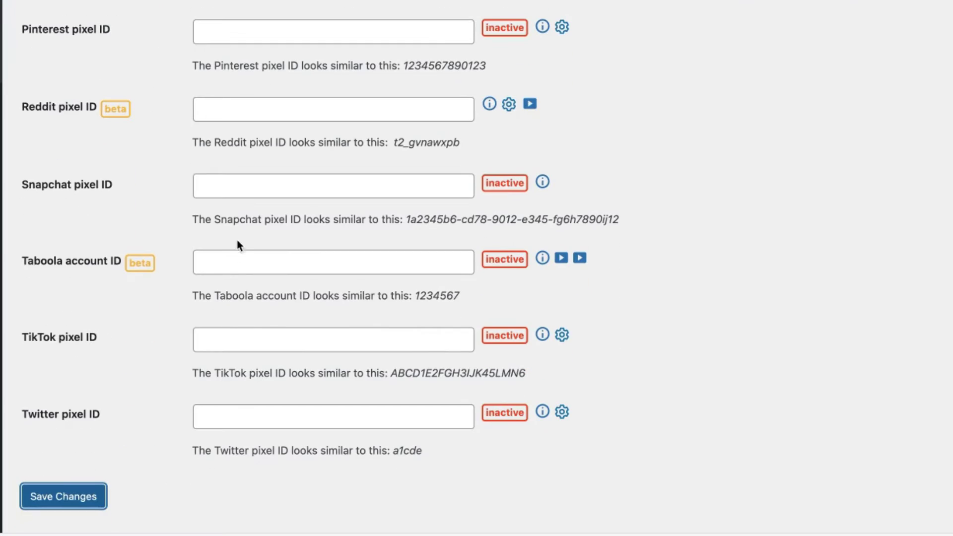
scroll(238, 239, up, 9)
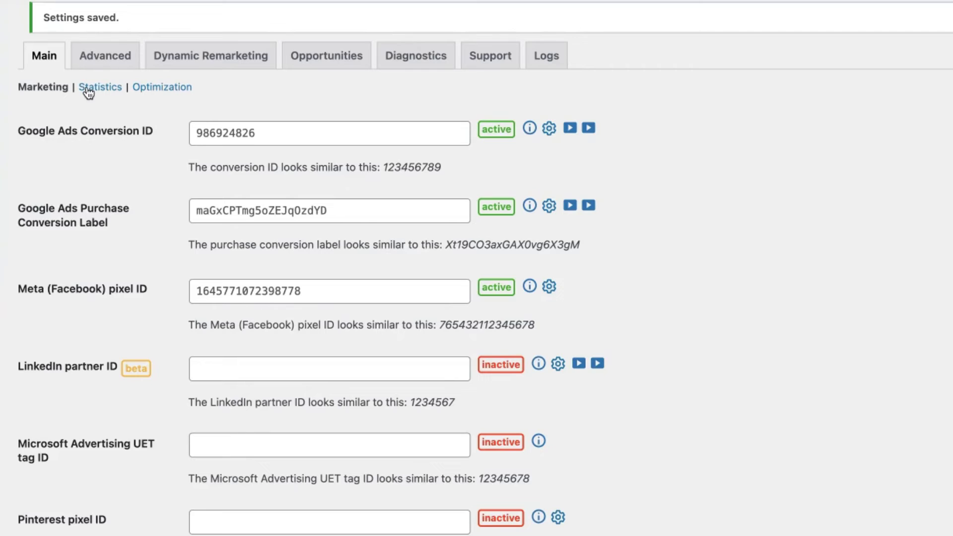
Open the plugin's Statistics settings, and in Google Analytics copy the measurement ID from the property's data stream details
click(90, 89)
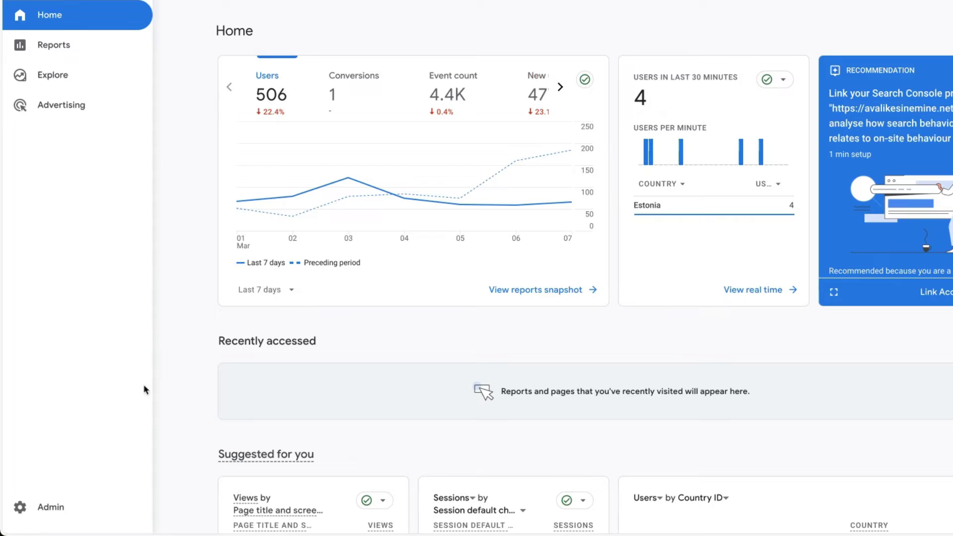
click(40, 509)
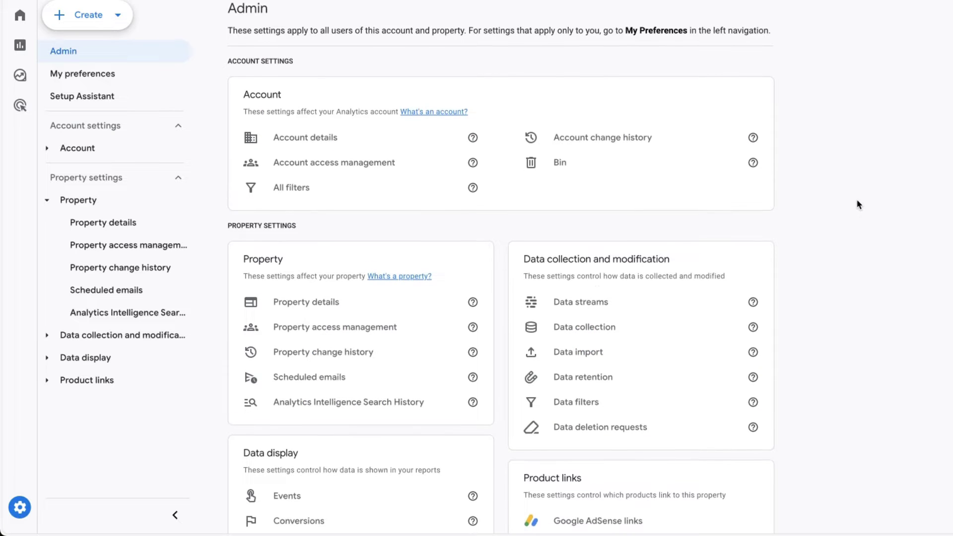
click(567, 310)
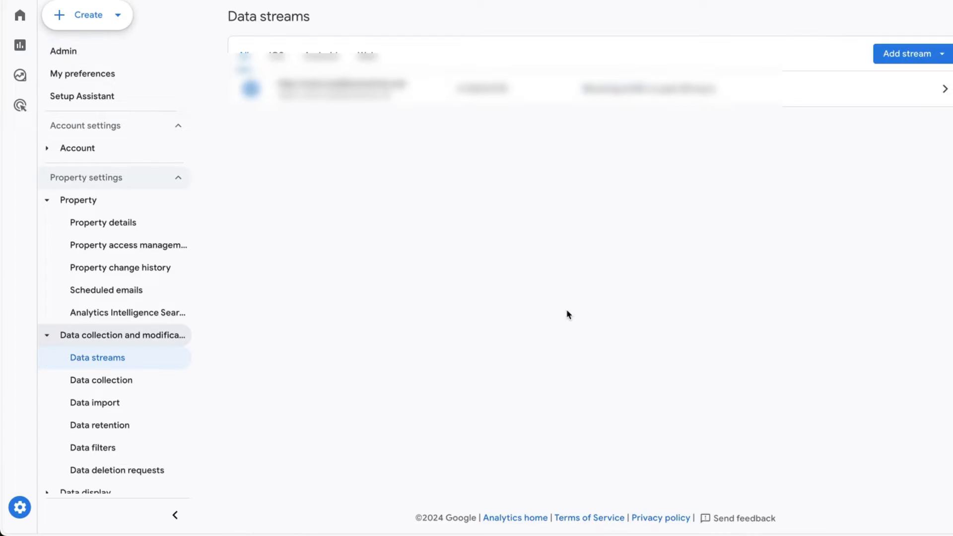
click(611, 88)
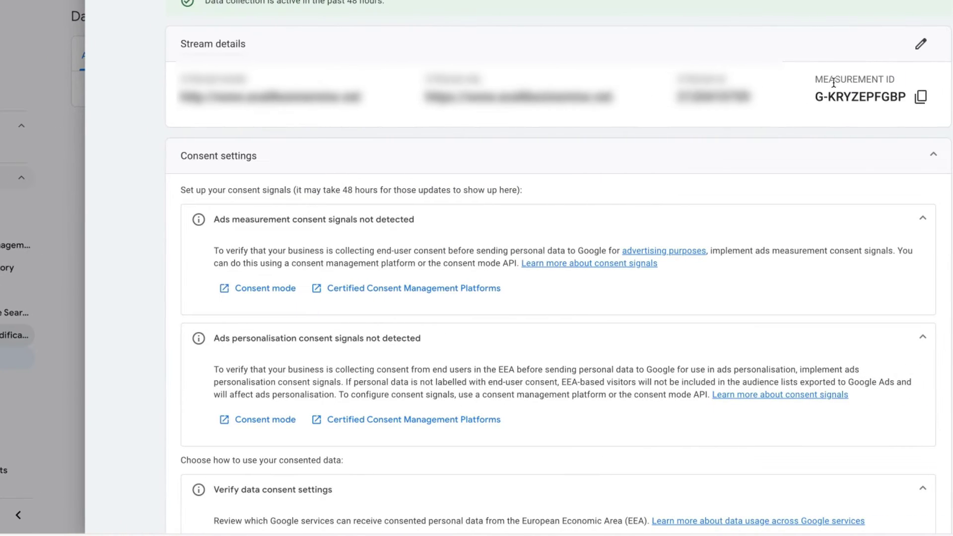
click(921, 101)
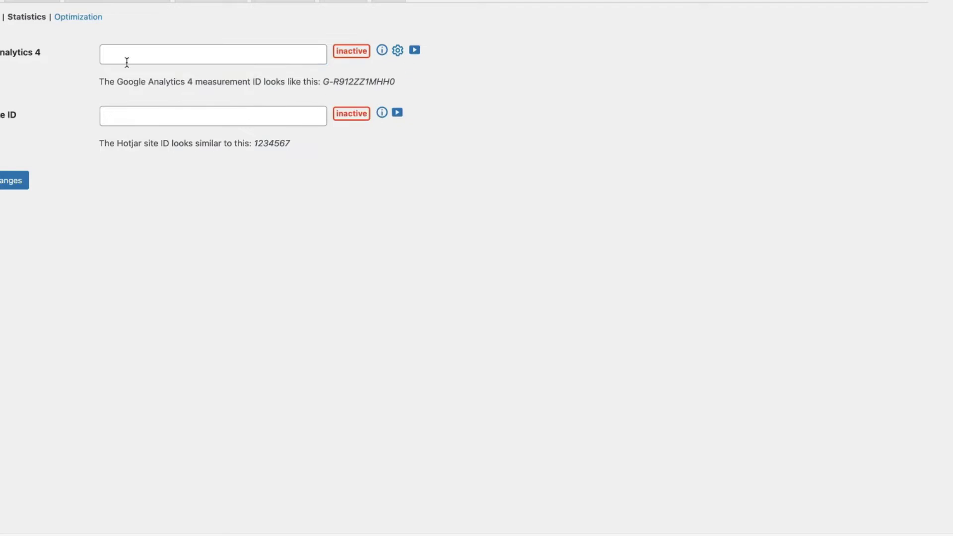
Enter the copied measurement ID in the WordPress Google Analytics 4 field and save the changes
click(206, 77)
key(ctrl+v)
click(56, 214)
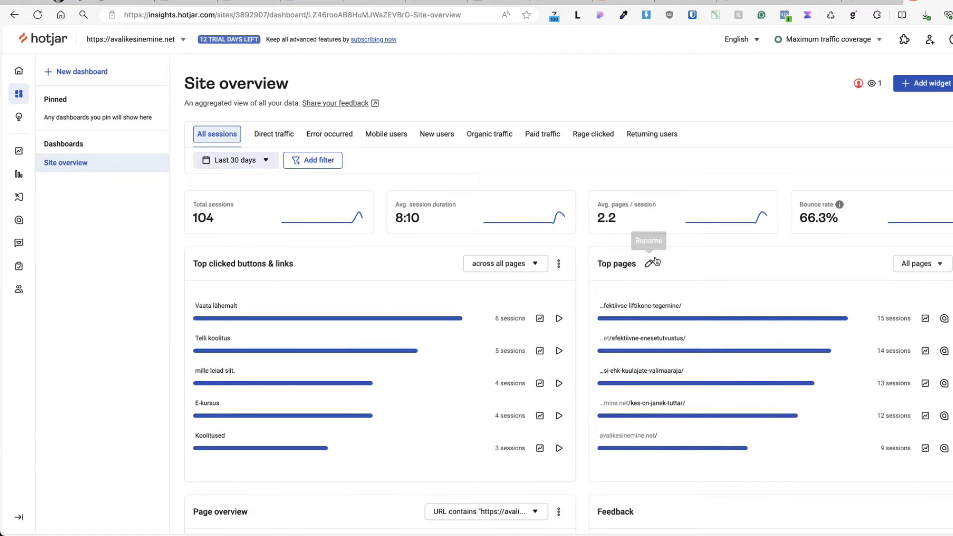
Look over the Hotjar site overview and play a recording of a session that clicked Vaata lähemalt
scroll(649, 366, down, 4)
scroll(649, 366, up, 4)
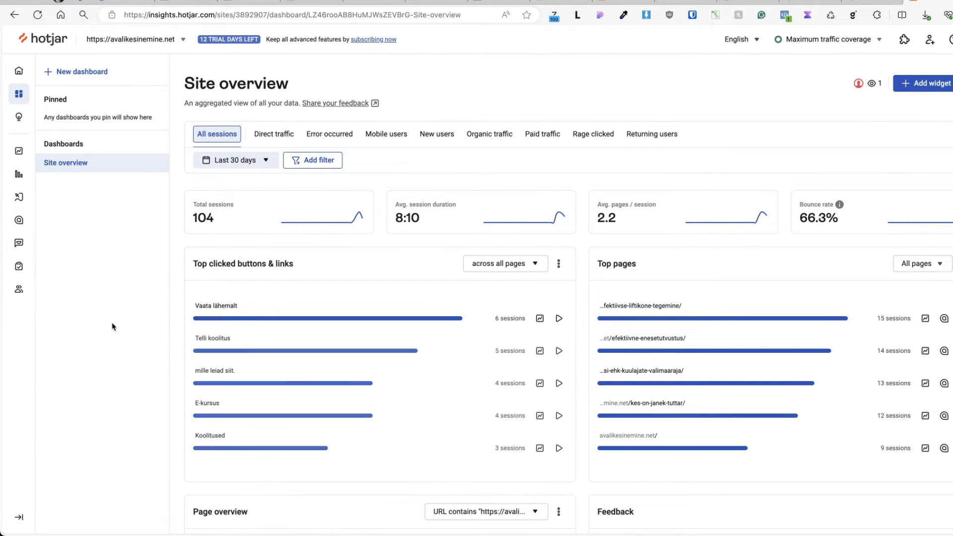
click(558, 319)
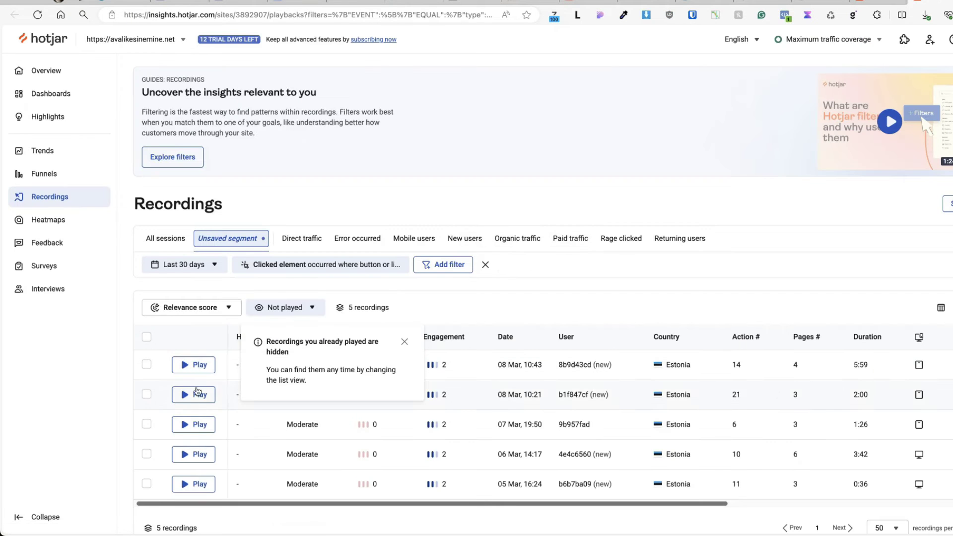
click(193, 399)
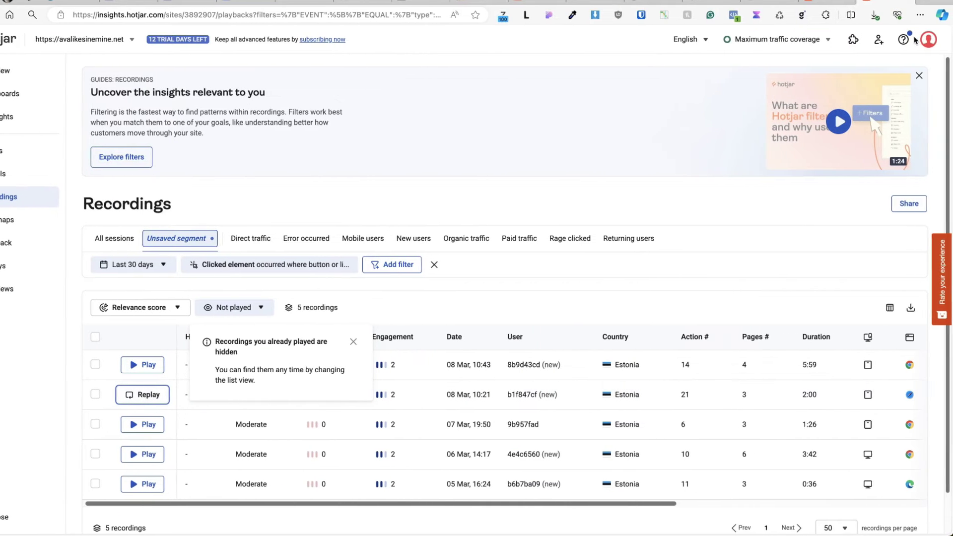
Open the site's tracking code dialog from Hotjar's organization settings and copy the site ID
click(928, 40)
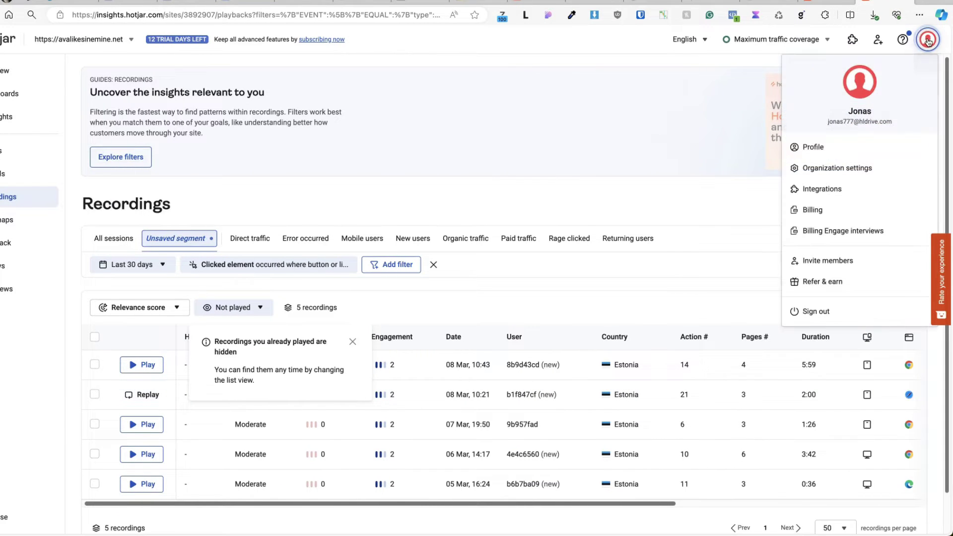
click(820, 169)
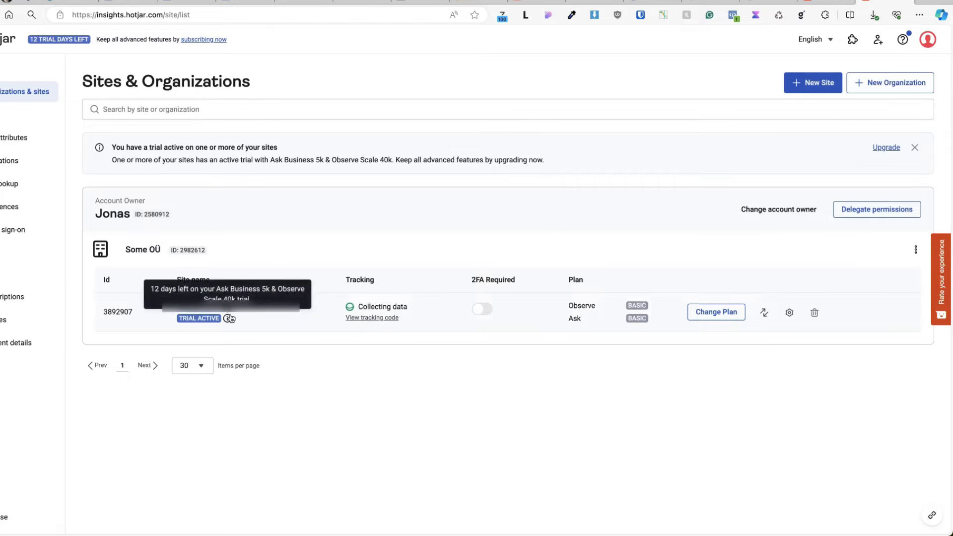
click(378, 318)
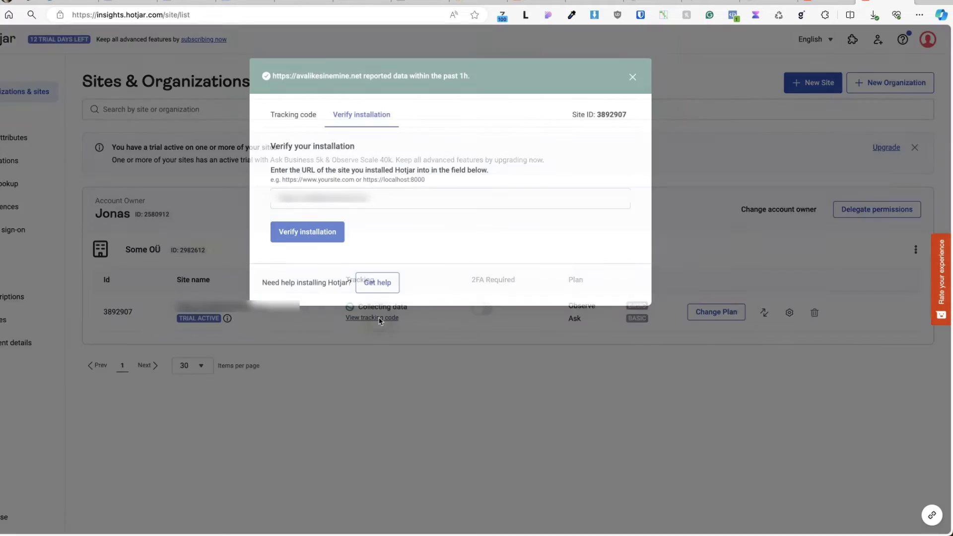
triple_click(621, 113)
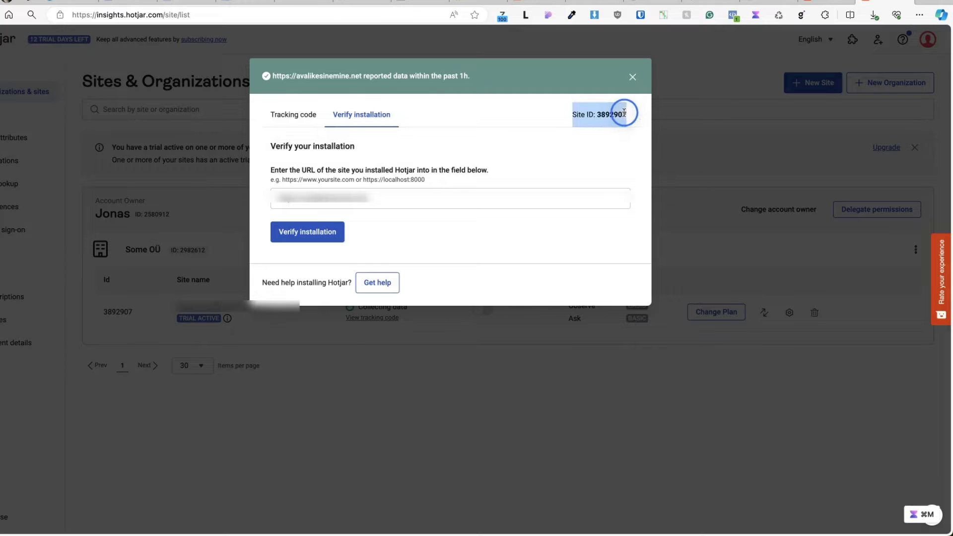
double_click(602, 114)
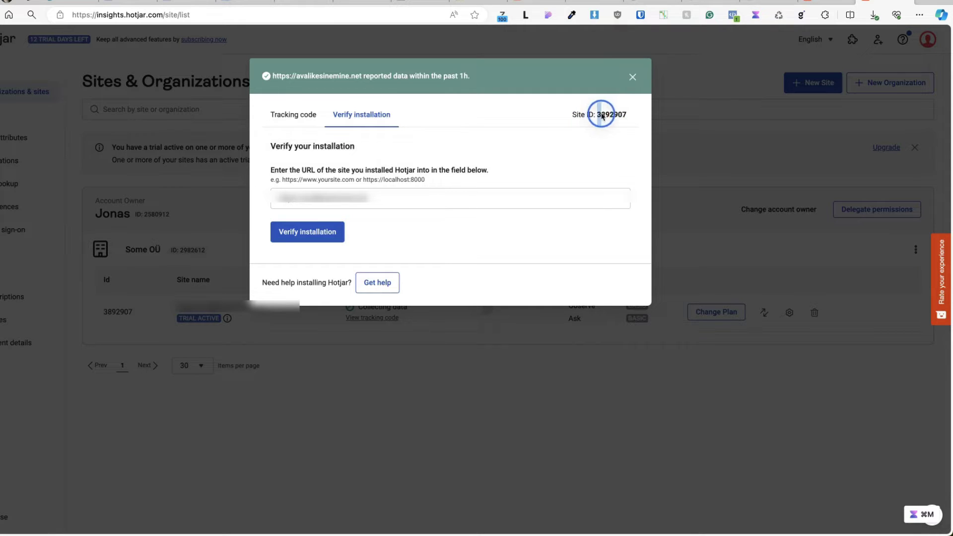
right_click(611, 118)
click(652, 150)
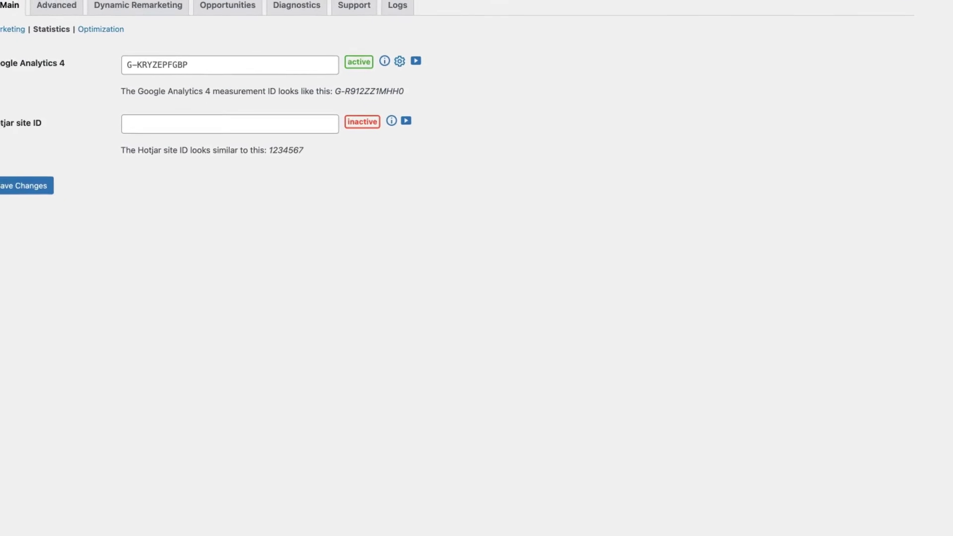
Enter the copied site ID in the WordPress Hotjar site ID field and save the changes
click(149, 124)
key(super+v)
click(29, 207)
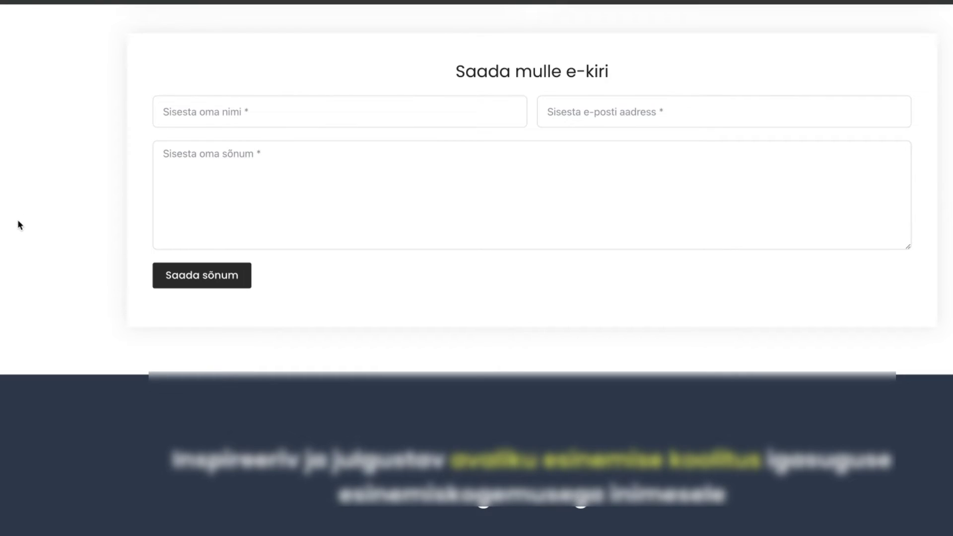
Open the contact page's source code, search for "analyti" and select the GA4 measurement ID to verify it
right_click(18, 224)
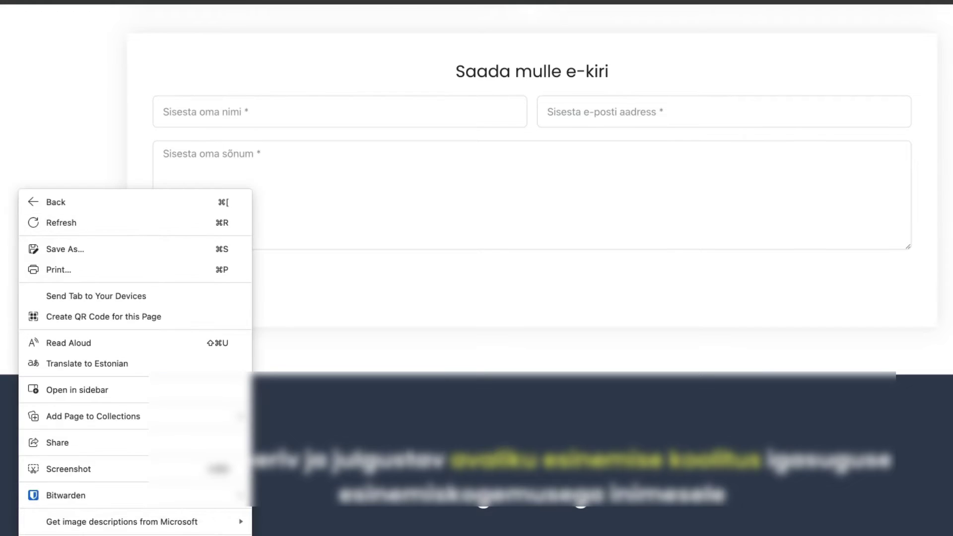
click(91, 502)
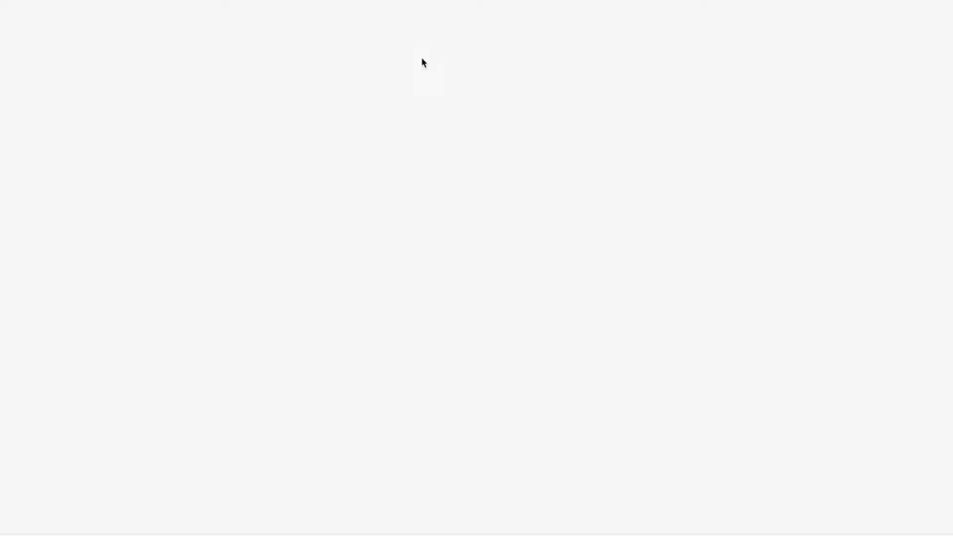
text(analyti)
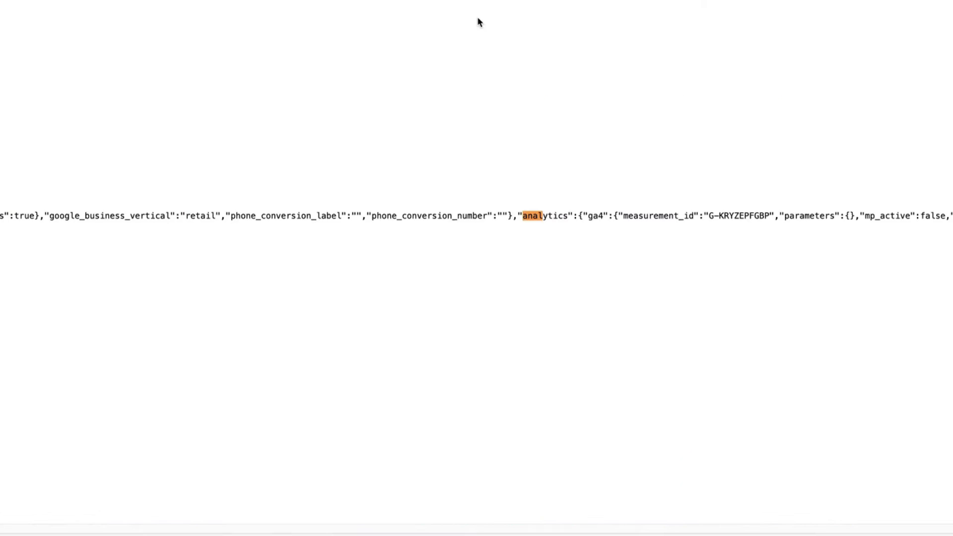
click(634, 200)
drag(777, 219, 708, 216)
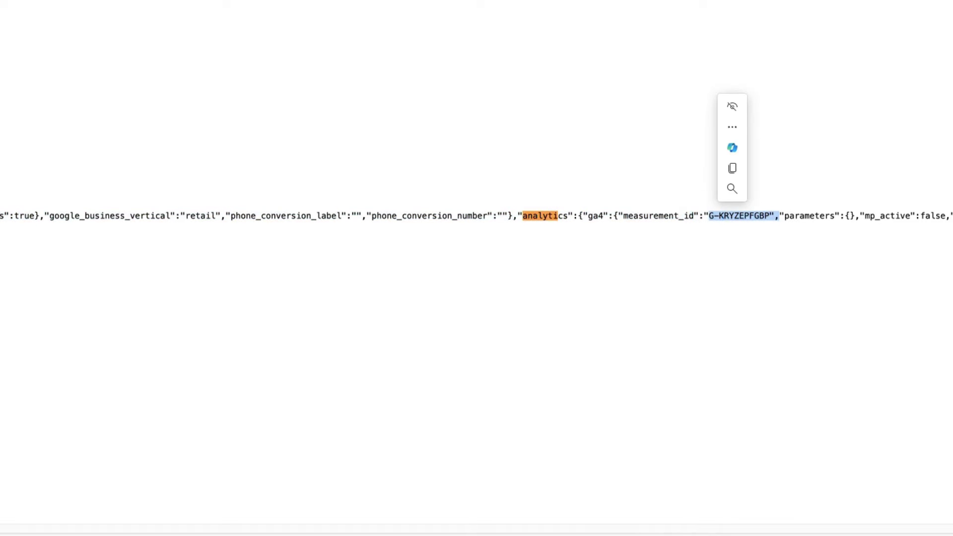
key(super+c)
Search the page source for "hotjar" and select the Hotjar tracking code block to check it
key(super+f)
text(hotjar)
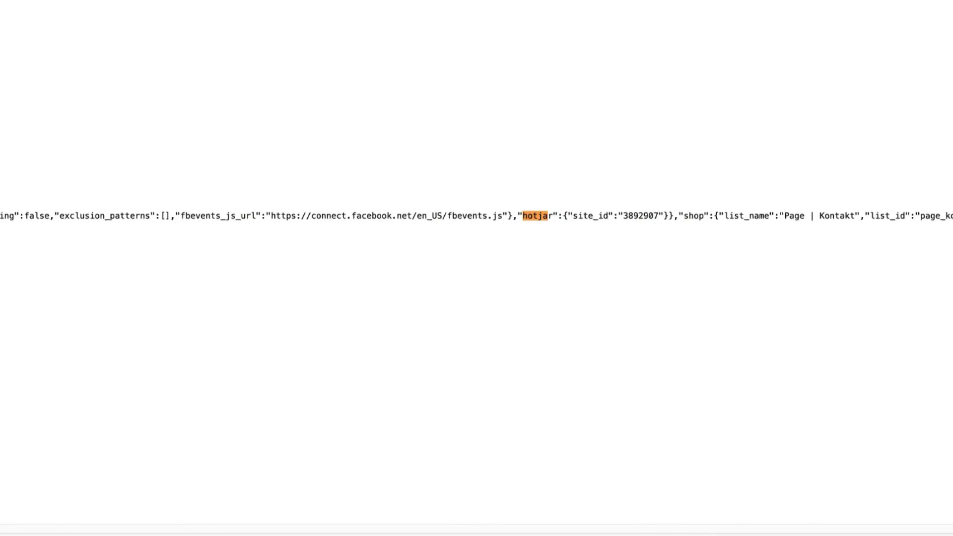
key(Return)
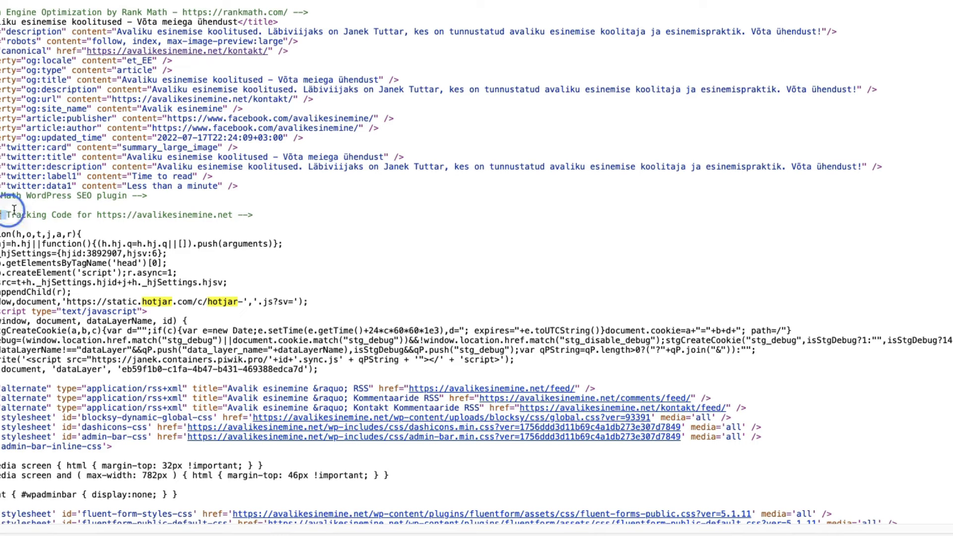
drag(8, 206, 293, 310)
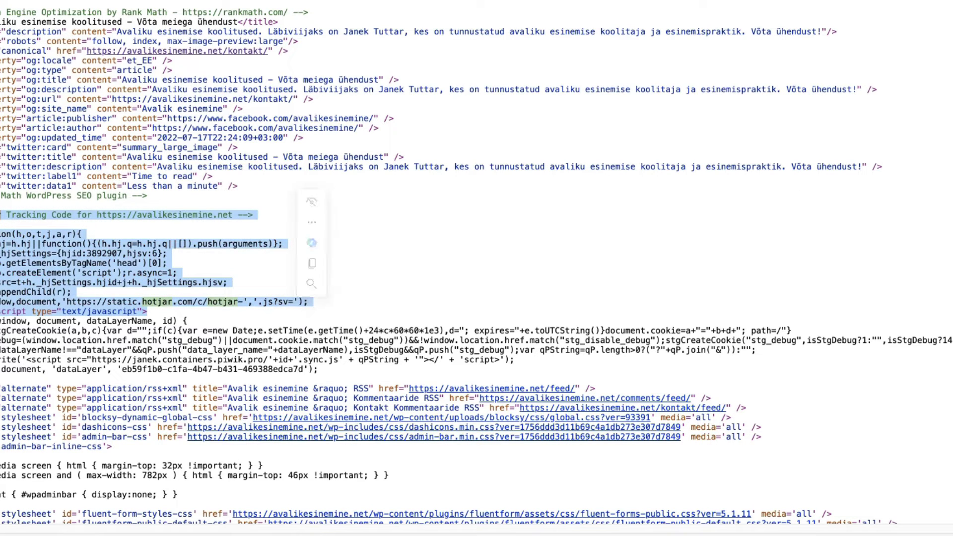
key(super+c)
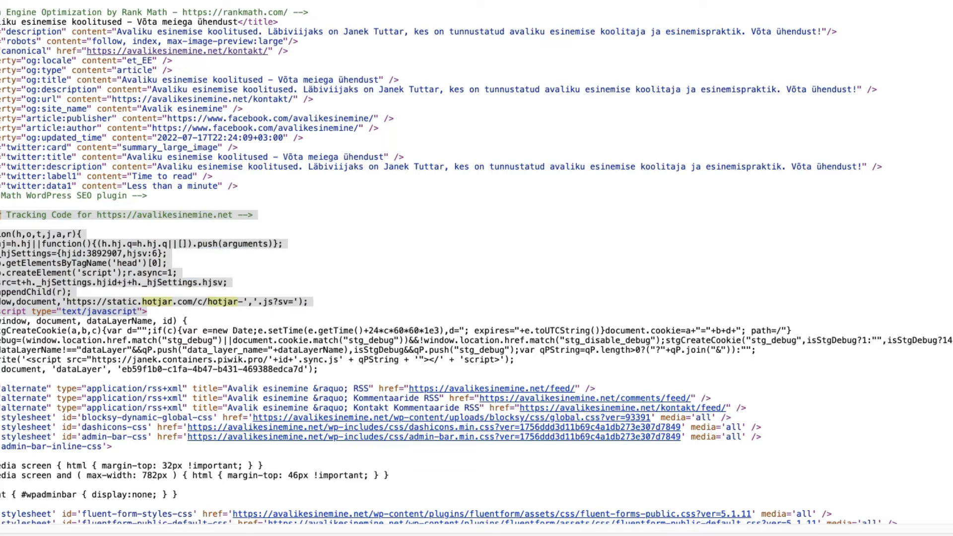
Search the page source for "pixel" and select the Facebook pixel ID to check it
text(pixel)
key(Return)
drag(655, 267, 575, 268)
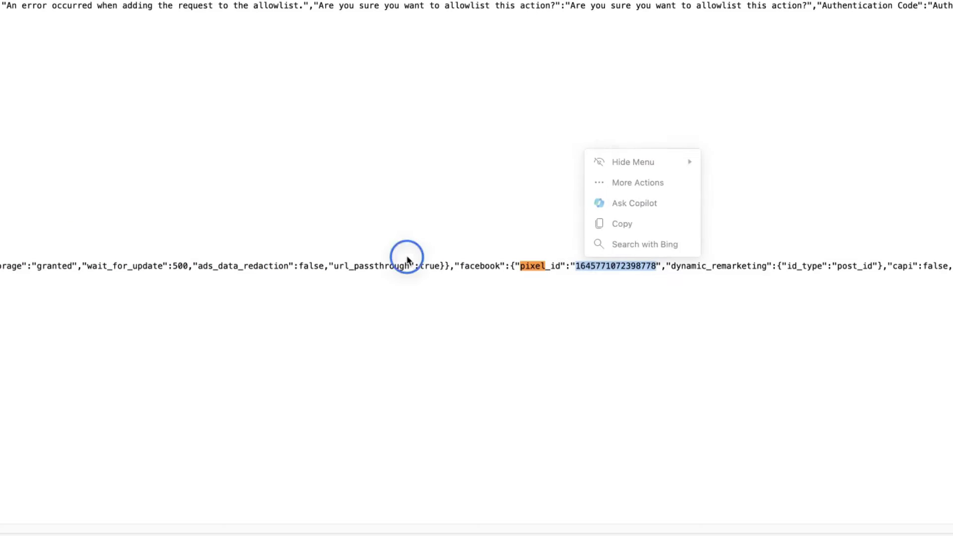
key(super+c)
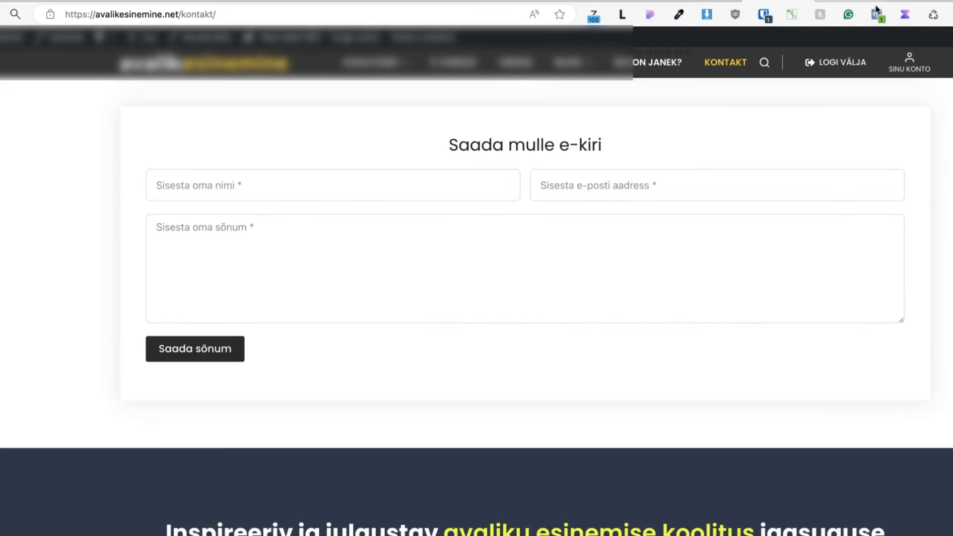
Inspect the contact page with Meta Pixel Helper and expand the PageView event details
click(875, 15)
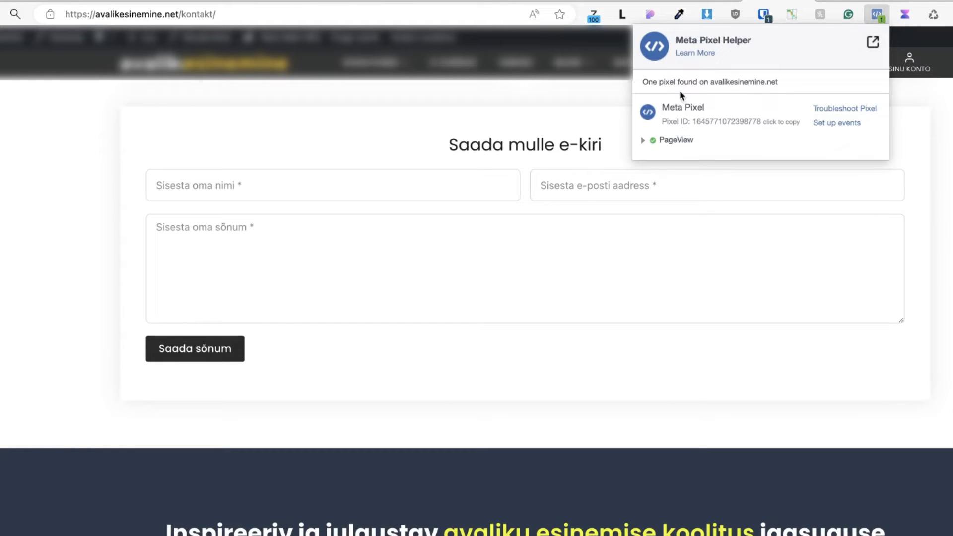
click(644, 139)
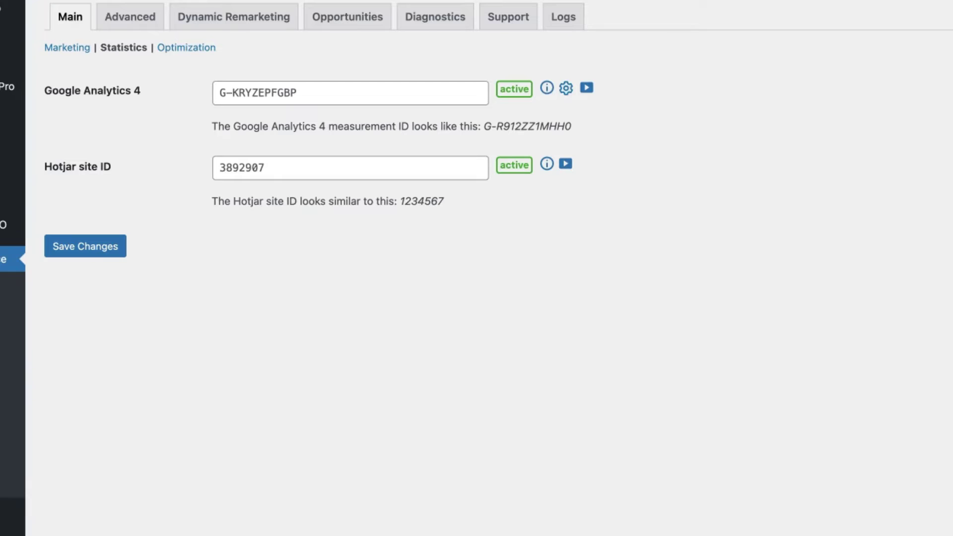
View the Optimization settings of the WordPress pixel plugin
click(166, 47)
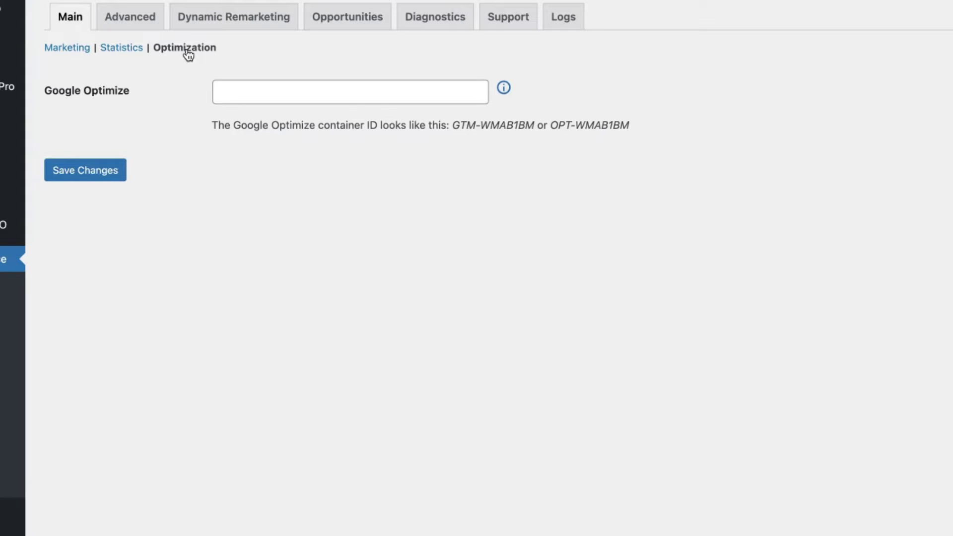
In the advanced general settings, disable tracking for the Administrator user role
click(130, 18)
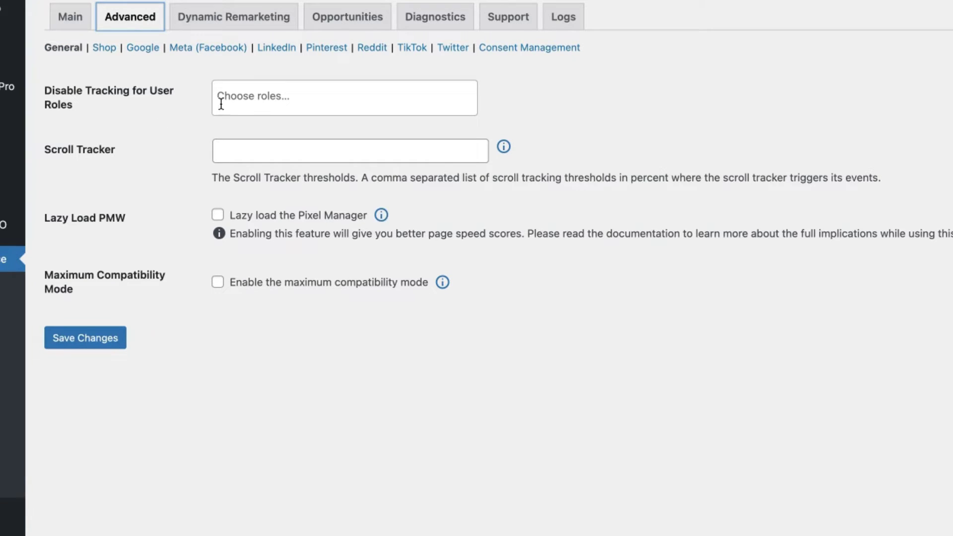
click(247, 100)
click(249, 140)
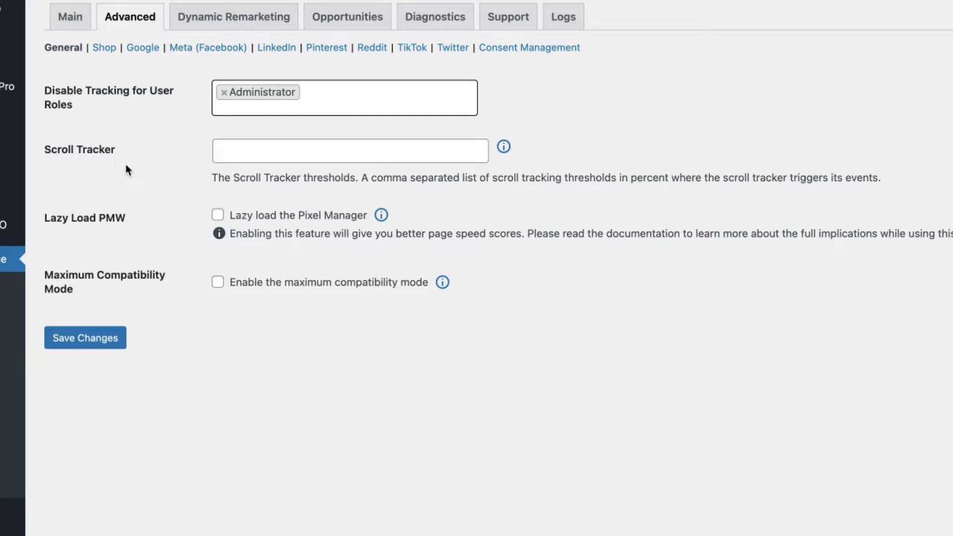
Set the Scroll Tracker thresholds to 25, 50, 75, 100 and save the settings
click(271, 150)
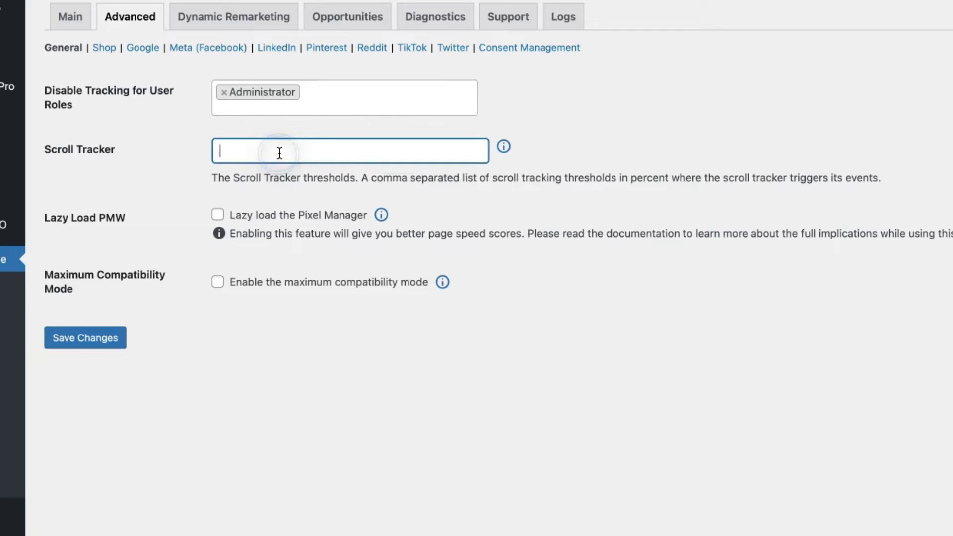
text(25, )
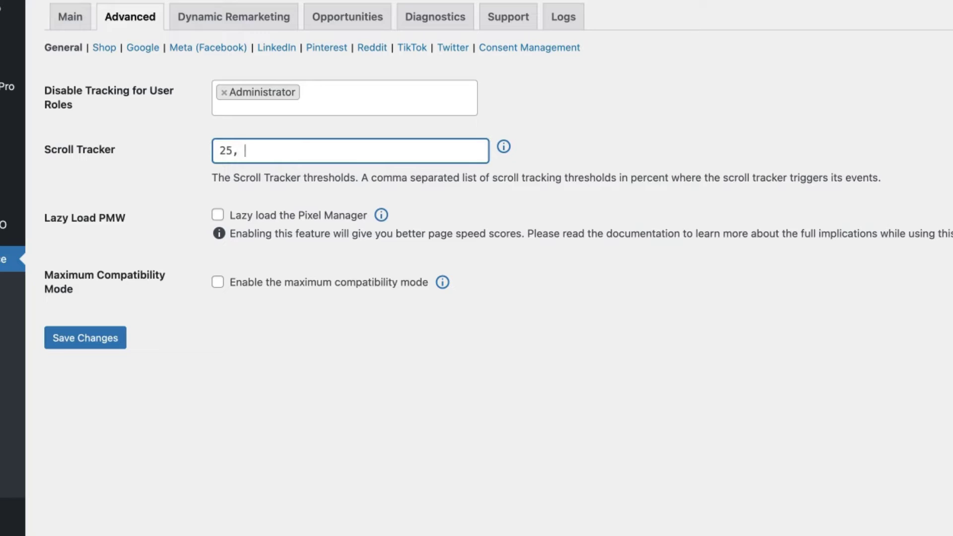
text(50, 75, 100)
click(364, 371)
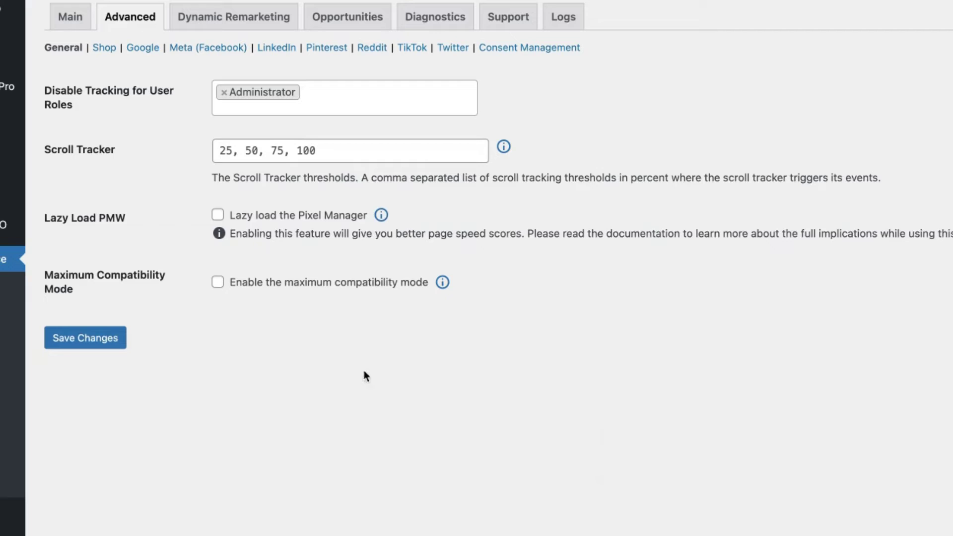
click(80, 344)
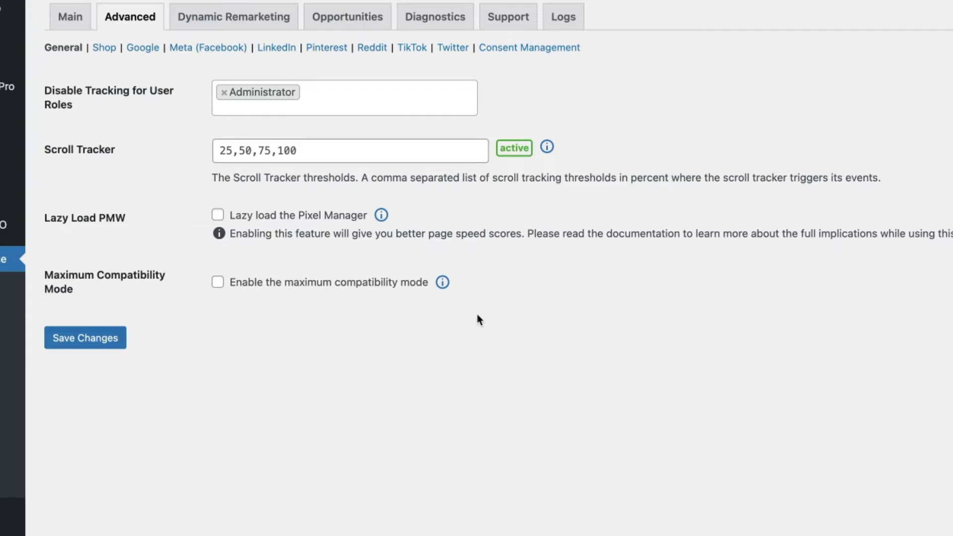
Enable lazy loading of the Pixel Manager and the maximum compatibility mode, and save the settings
click(218, 216)
click(218, 284)
click(95, 347)
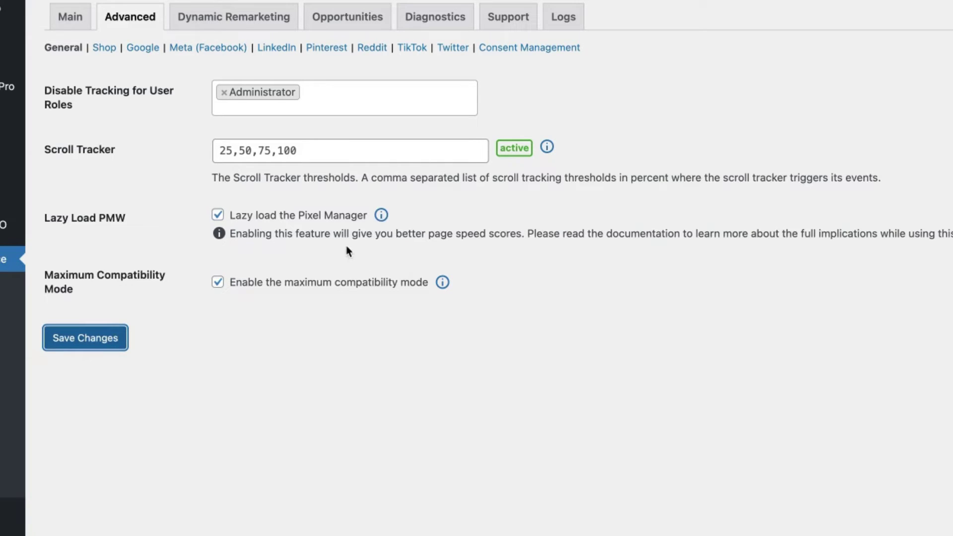
Examine the advanced Shop settings, from marketing value logic and order duplication prevention to lifetime value calculation
click(106, 48)
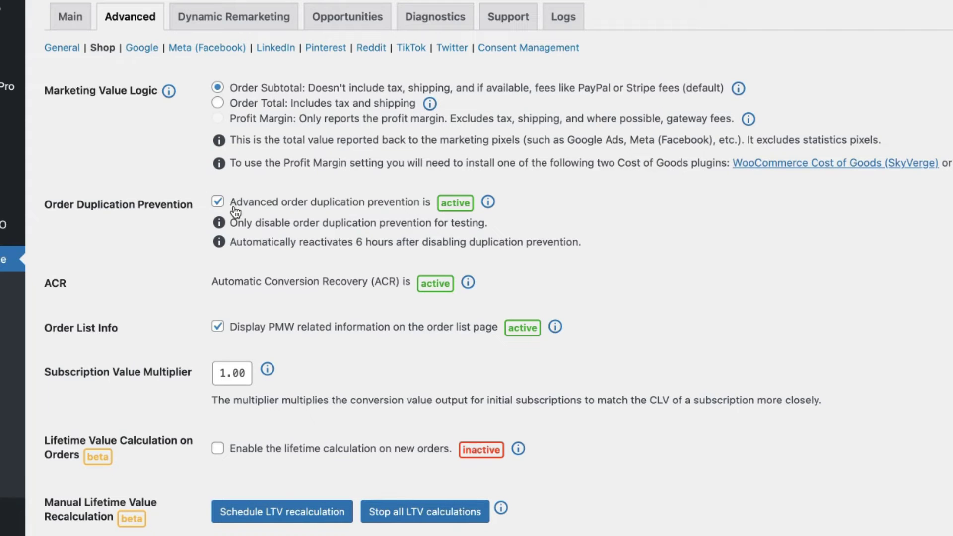
scroll(147, 237, down, 1)
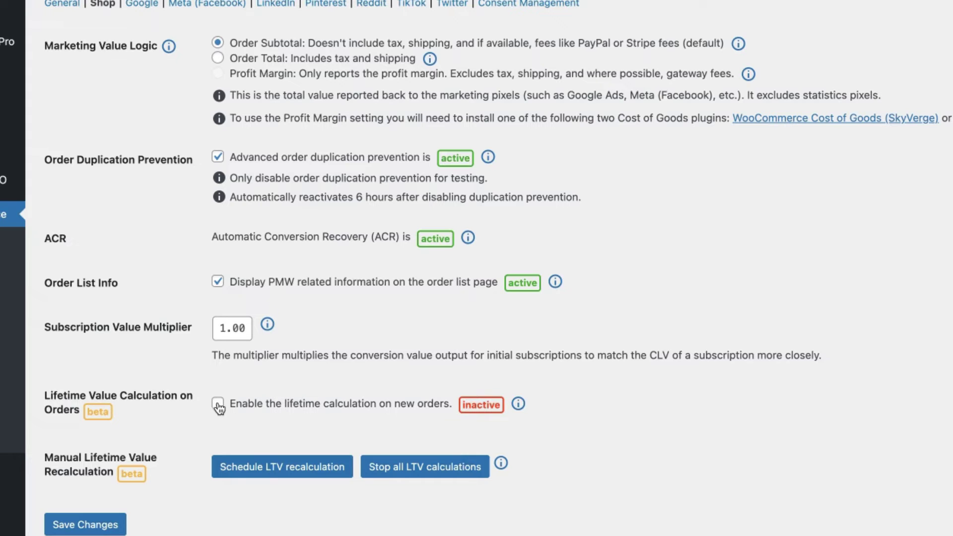
scroll(275, 360, up, 1)
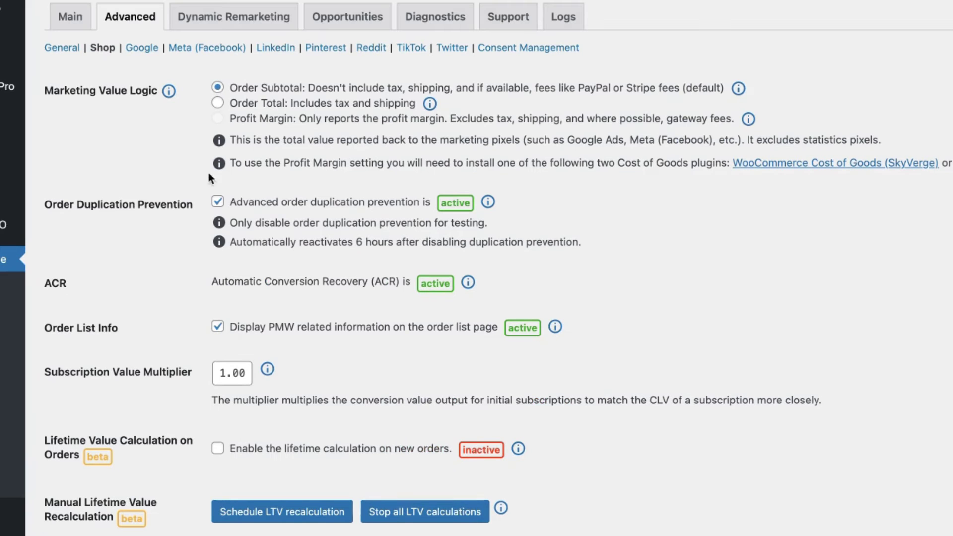
Copy the account ID from the Google Merchant Center URL into Conversion Cart Data in the plugin's advanced Google settings
click(143, 48)
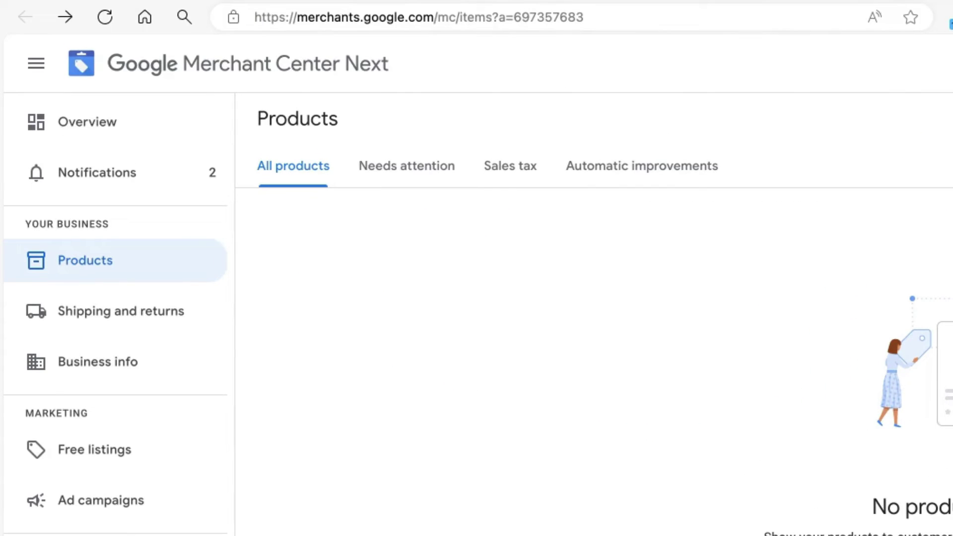
click(584, 17)
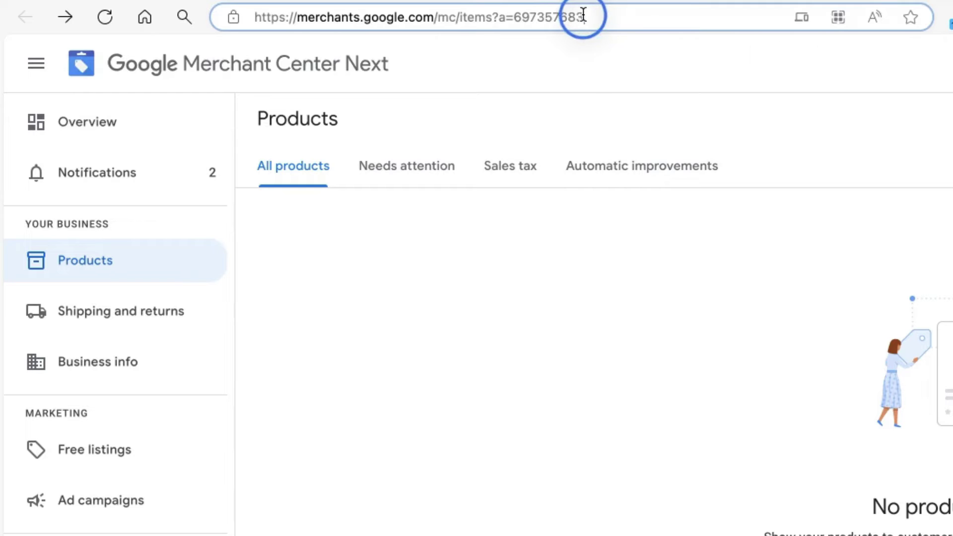
drag(583, 17, 516, 22)
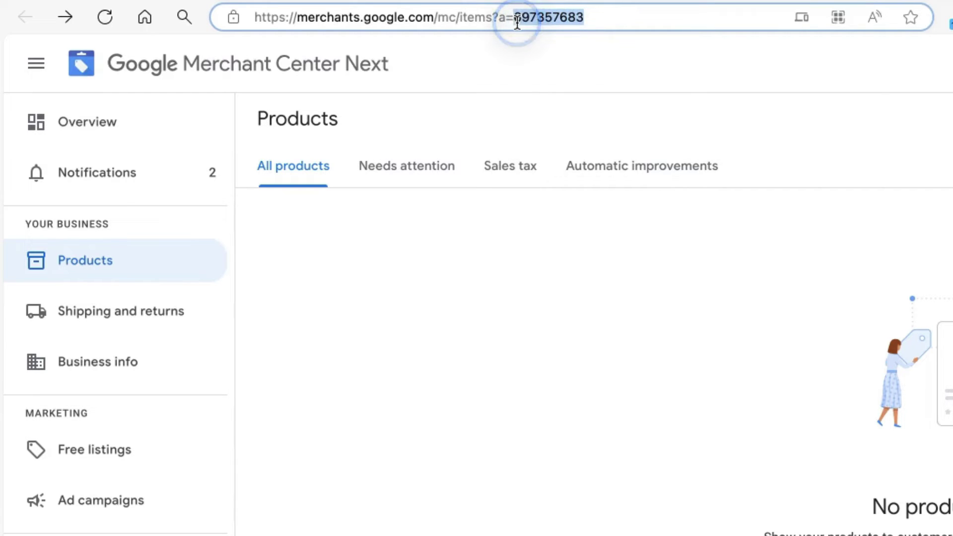
right_click(521, 22)
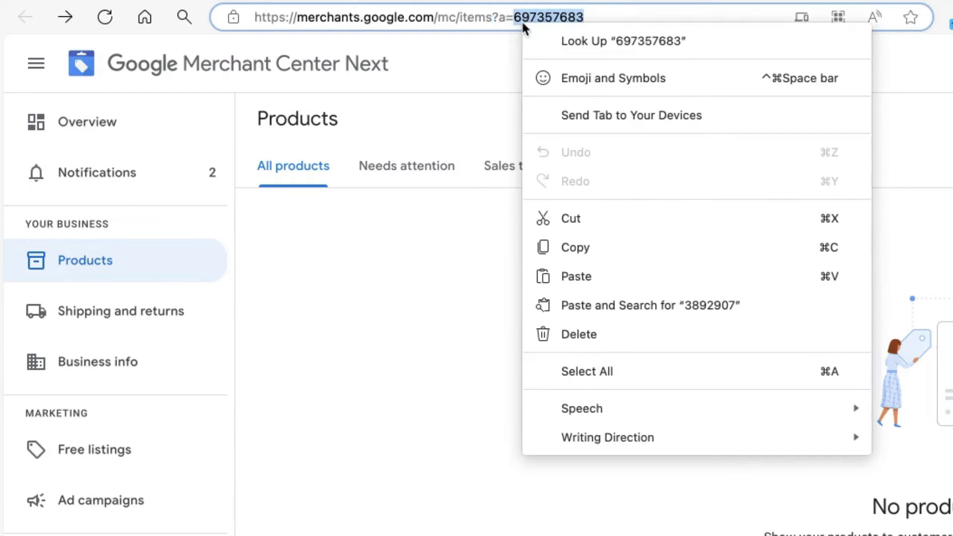
click(575, 246)
click(402, 185)
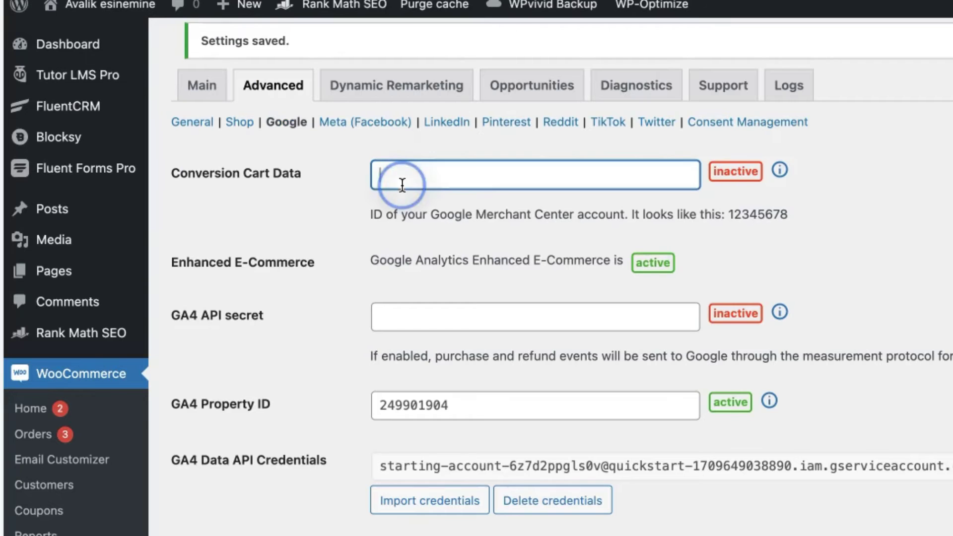
key(ctrl+v)
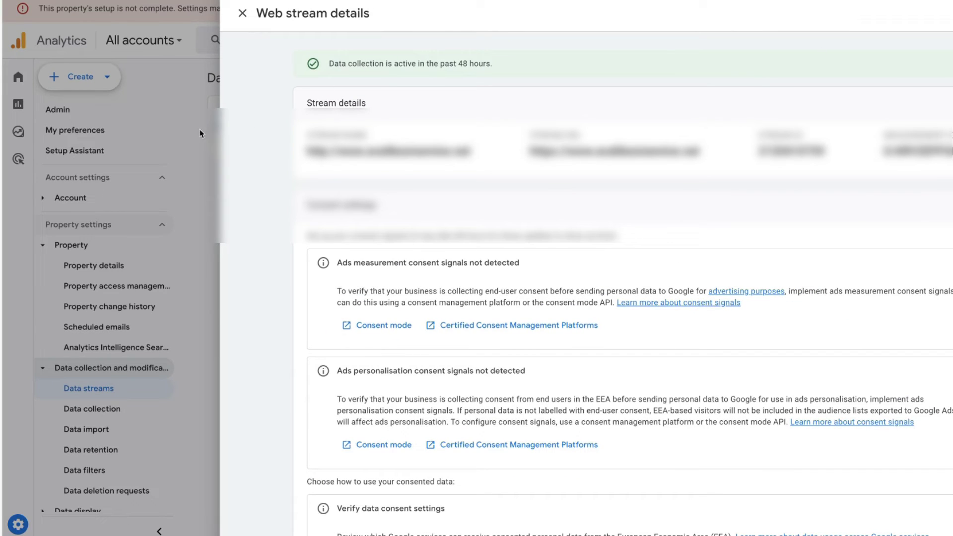
Copy the property ID from the Google Analytics property details into the plugin's GA4 Property ID setting
click(209, 161)
click(54, 526)
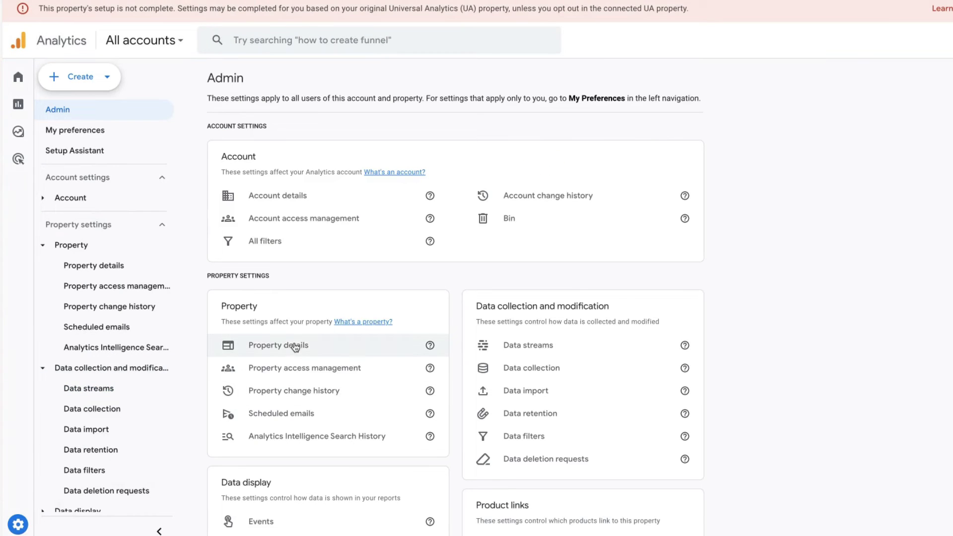
click(300, 347)
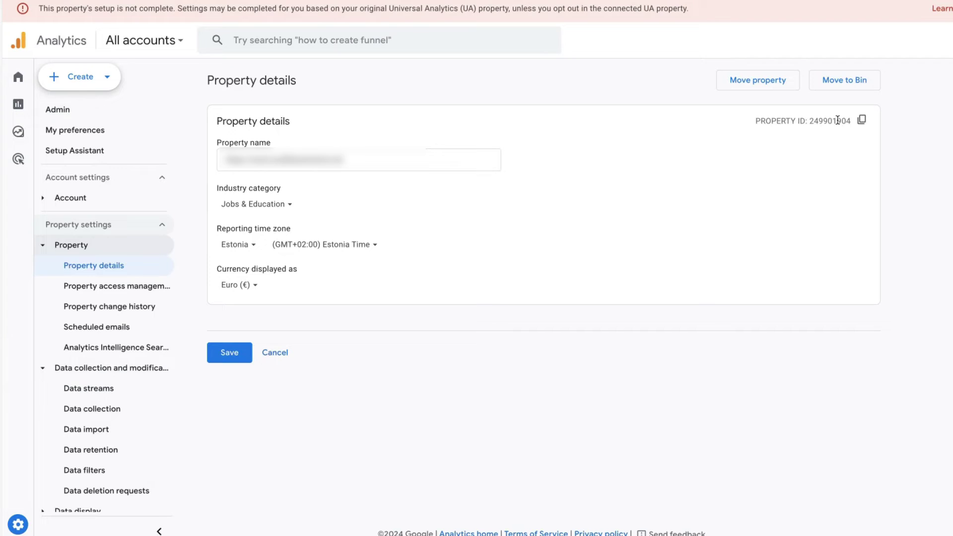
click(861, 120)
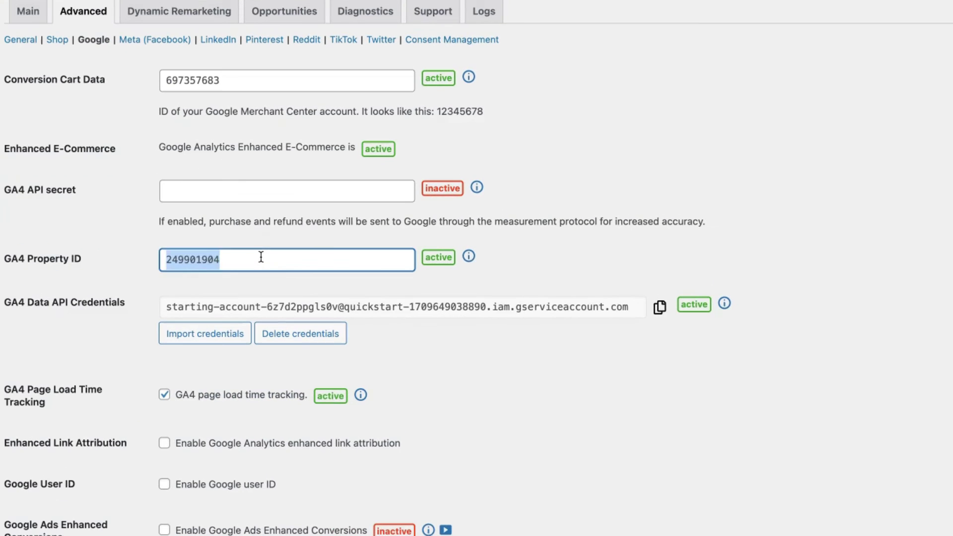
key(ctrl+v)
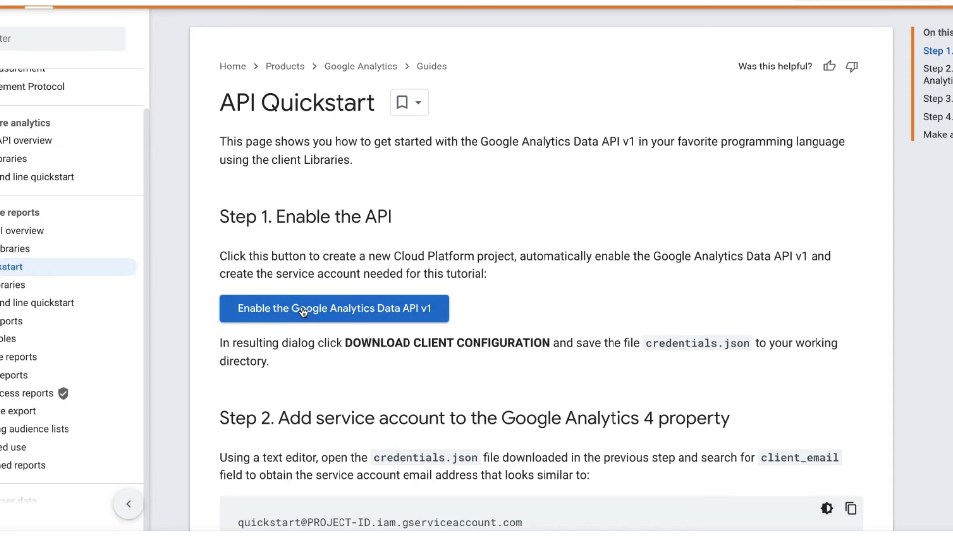
On the API Quickstart page, enable the Google Analytics Data API v1 for a new project "My site" and save its JSON private key to Downloads
click(302, 311)
drag(400, 255, 329, 252)
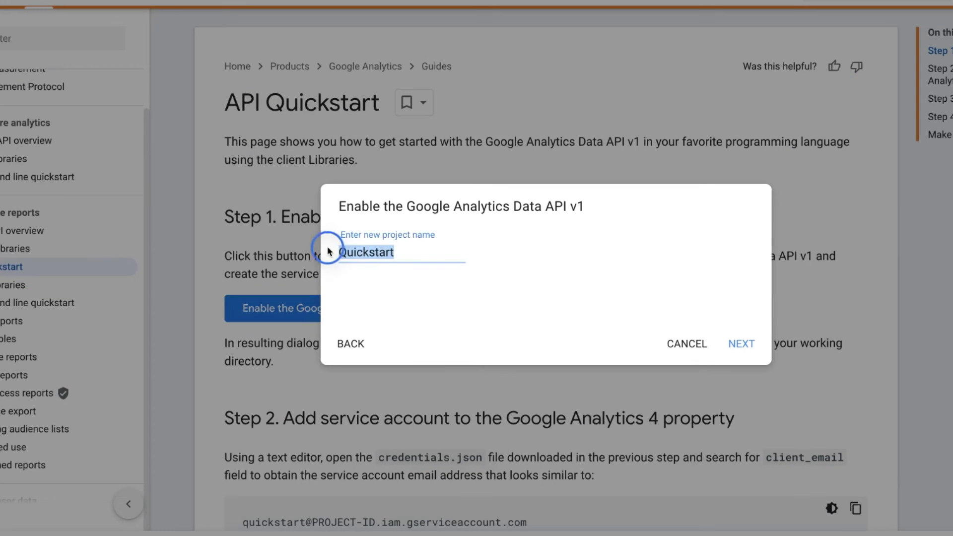
text(My site)
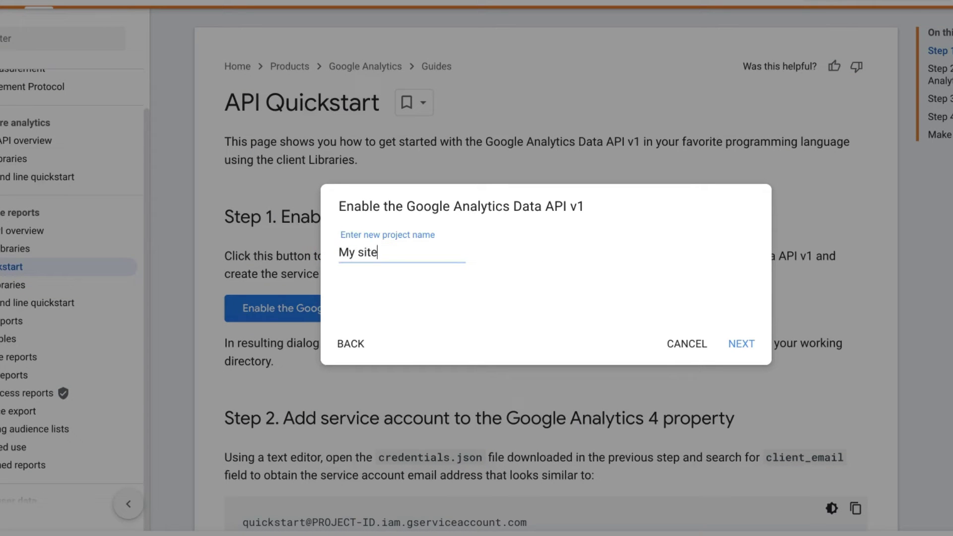
click(743, 344)
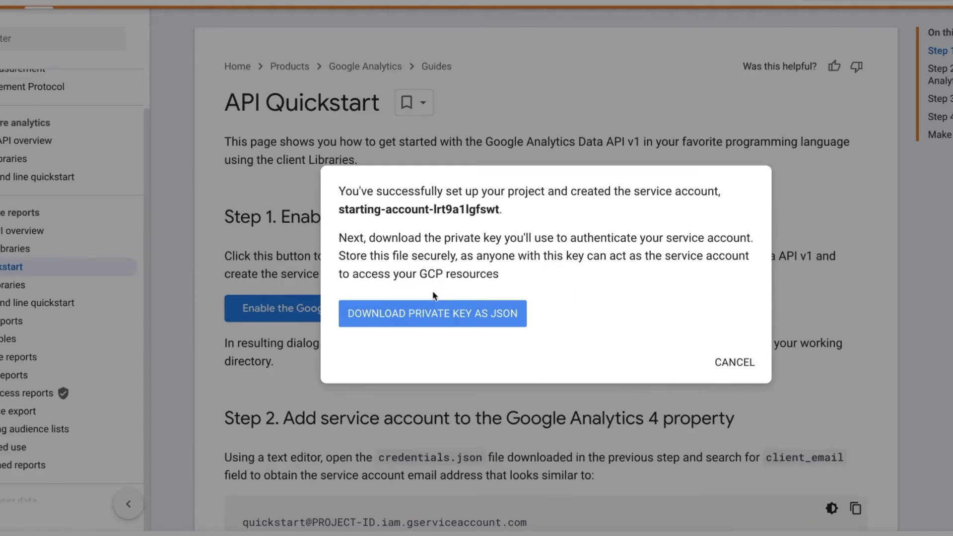
click(418, 318)
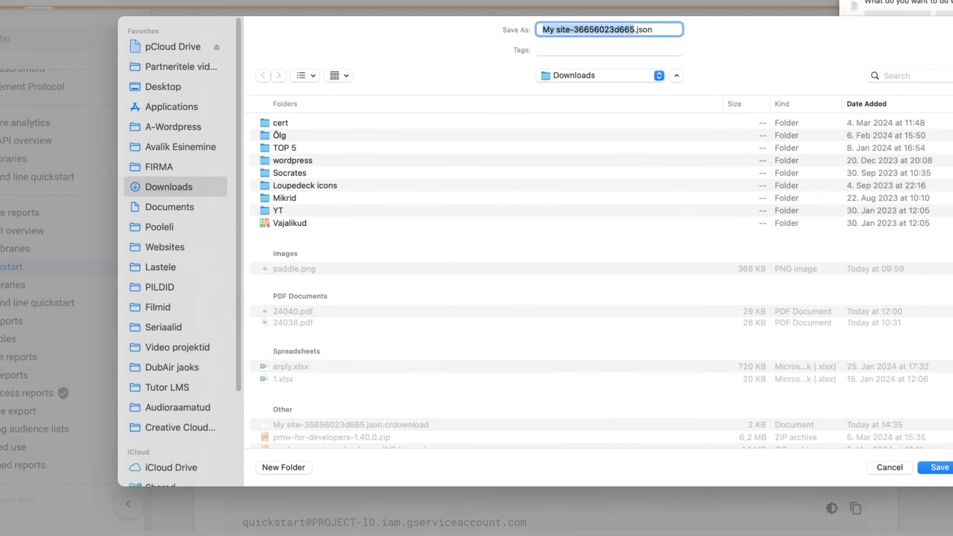
click(938, 469)
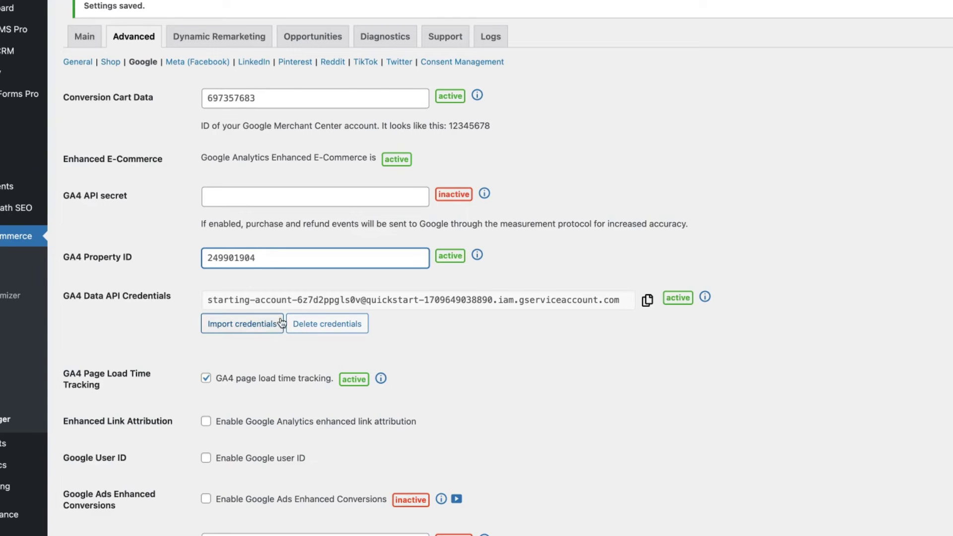
Import the downloaded "My site" JSON file as the plugin's GA4 Data API credentials
click(236, 329)
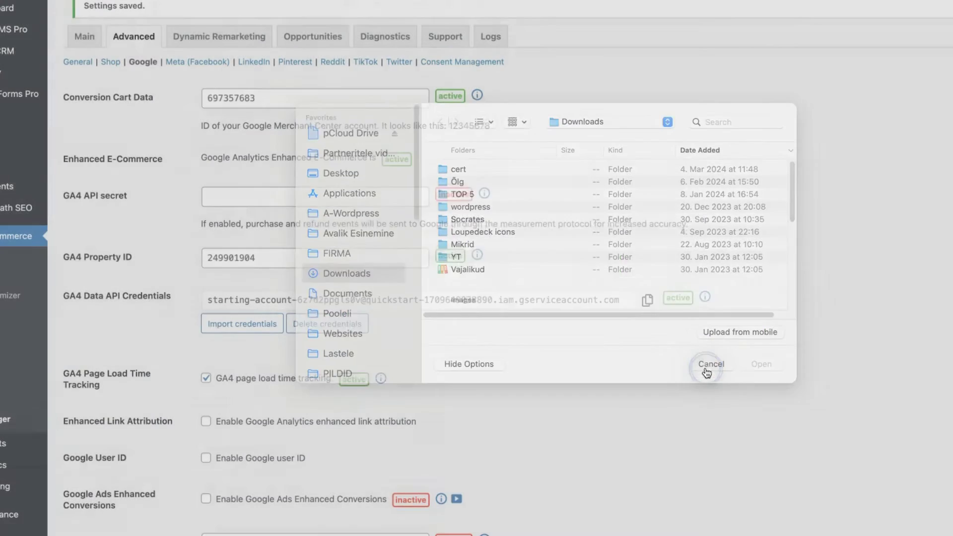
click(734, 368)
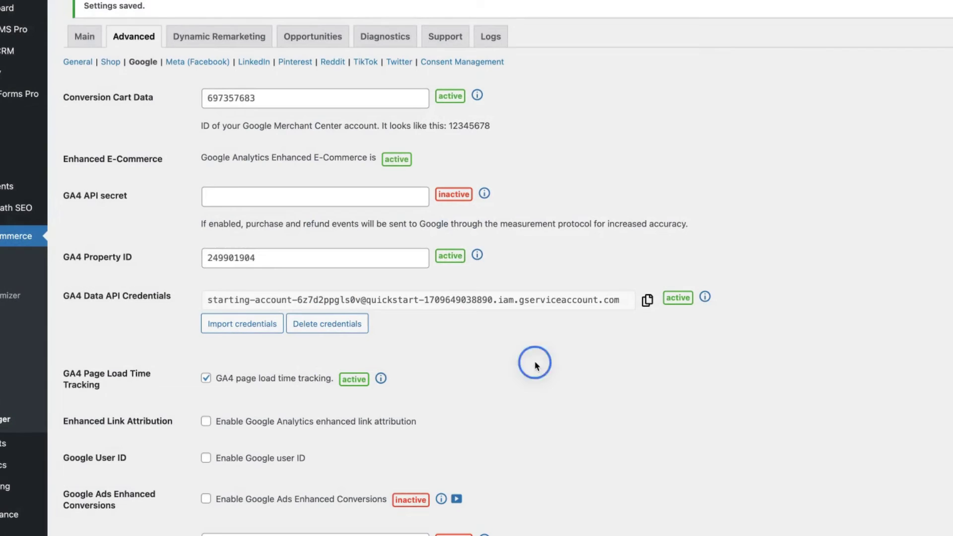
click(237, 323)
scroll(597, 196, down, 5)
click(597, 191)
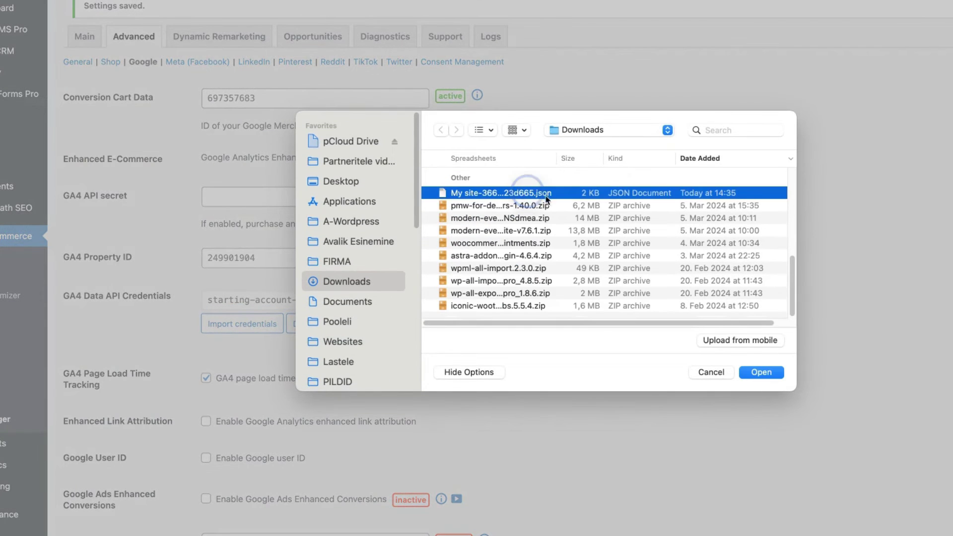
click(765, 373)
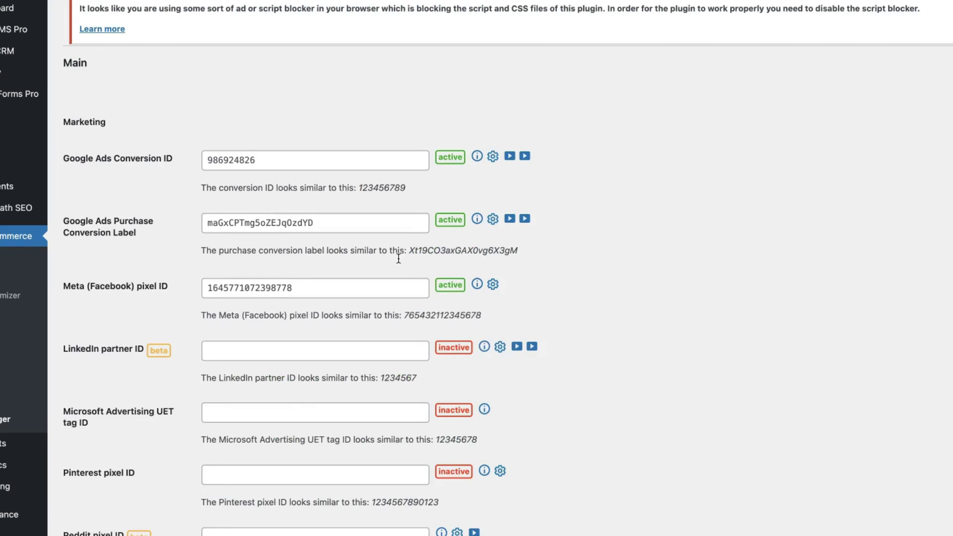
click(502, 220)
scroll(599, 223, up, 8)
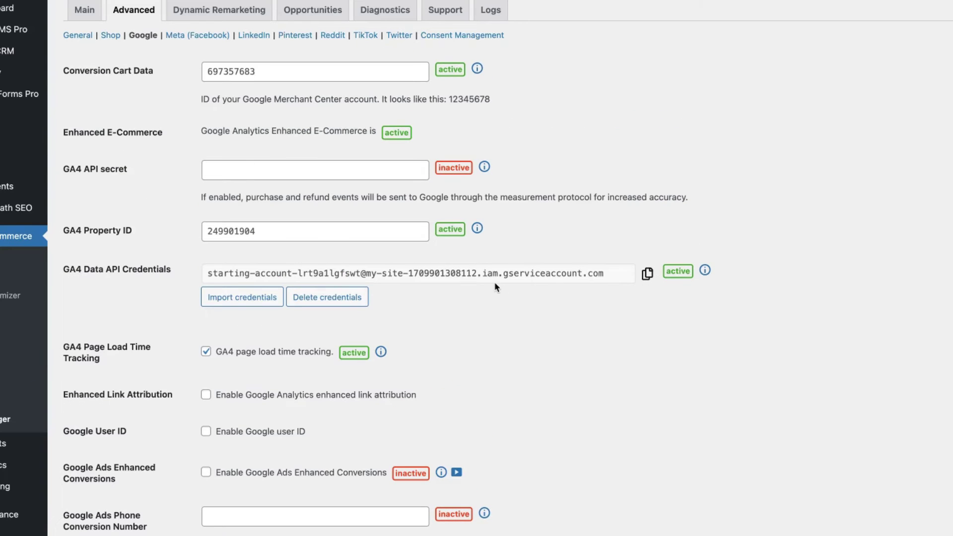
Enable Google Ads Enhanced Conversions and review the phone conversion, conversion adjustment and anti-flicker settings
scroll(498, 284, down, 5)
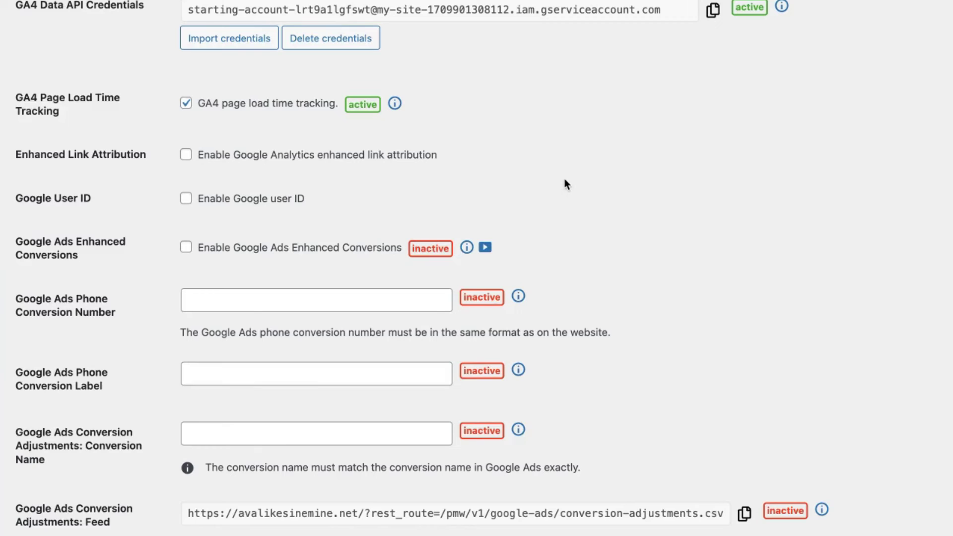
scroll(608, 183, down, 1)
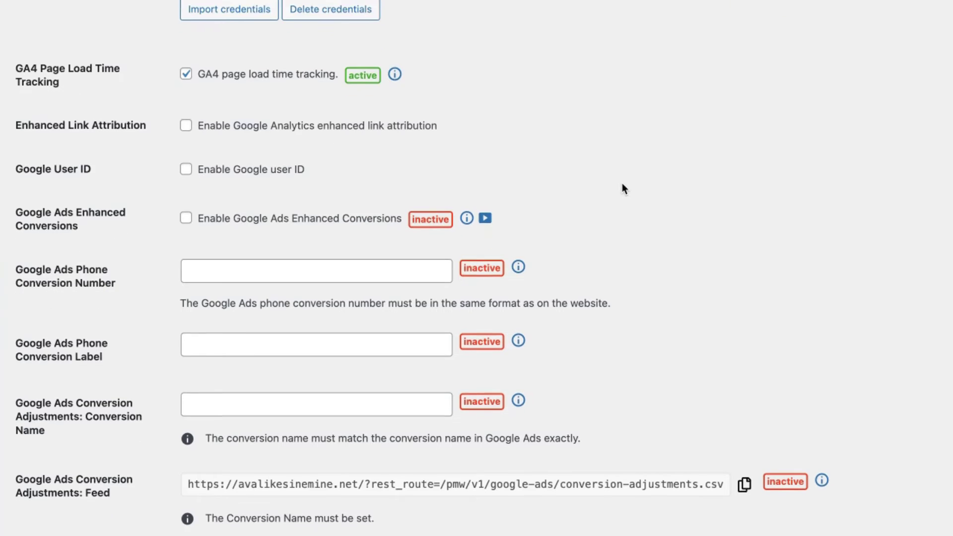
scroll(623, 188, down, 1)
click(186, 156)
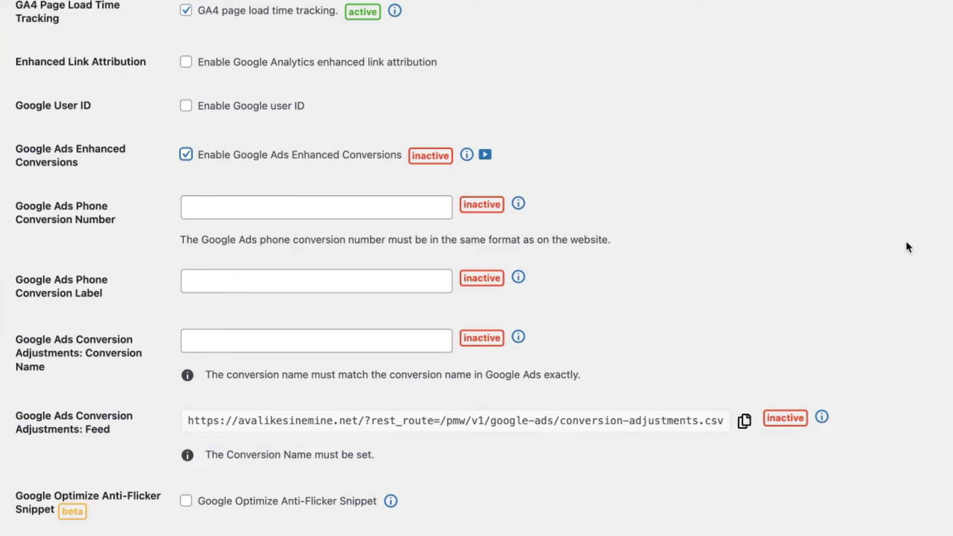
scroll(882, 209, down, 1)
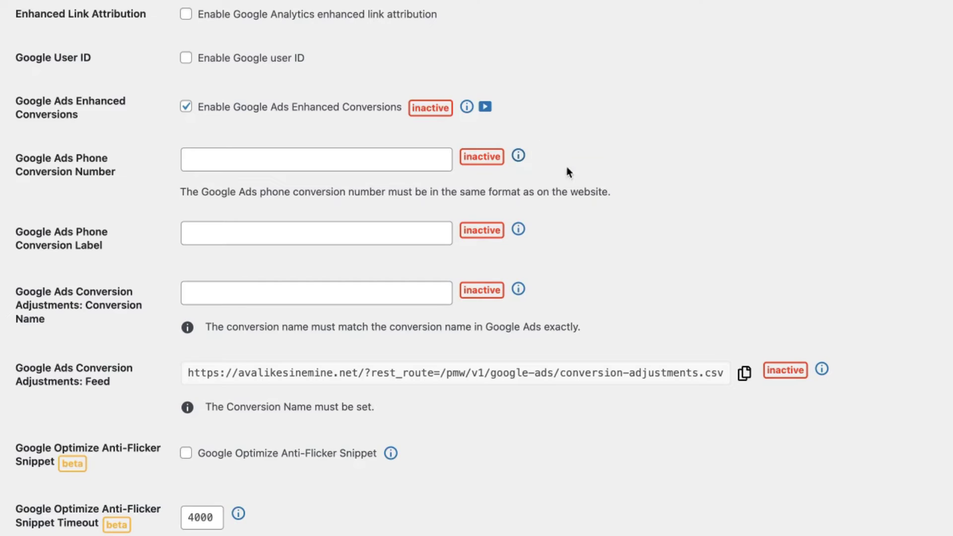
scroll(778, 195, down, 3)
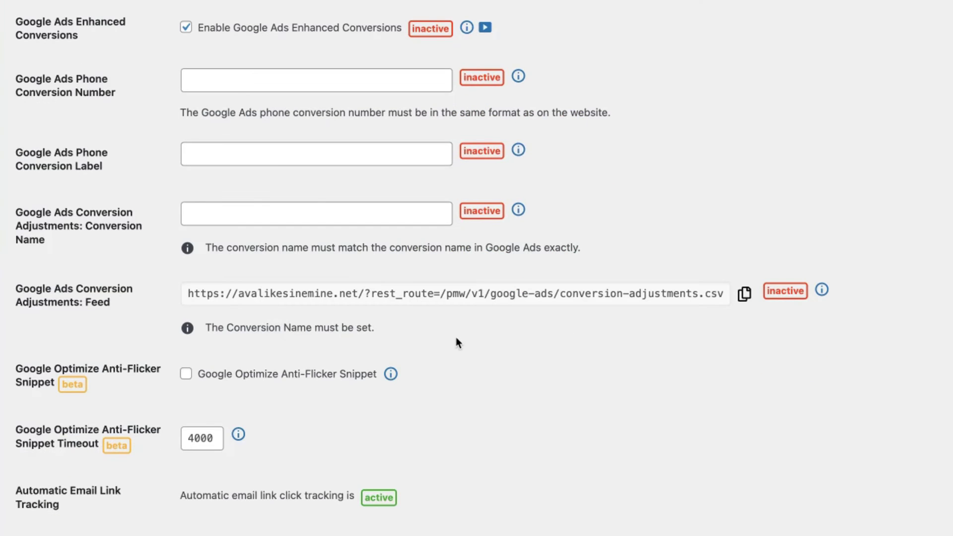
Review the plugin's advanced settings for Meta (Facebook), LinkedIn, Pinterest, Reddit, TikTok, Twitter and Consent Management
click(171, 72)
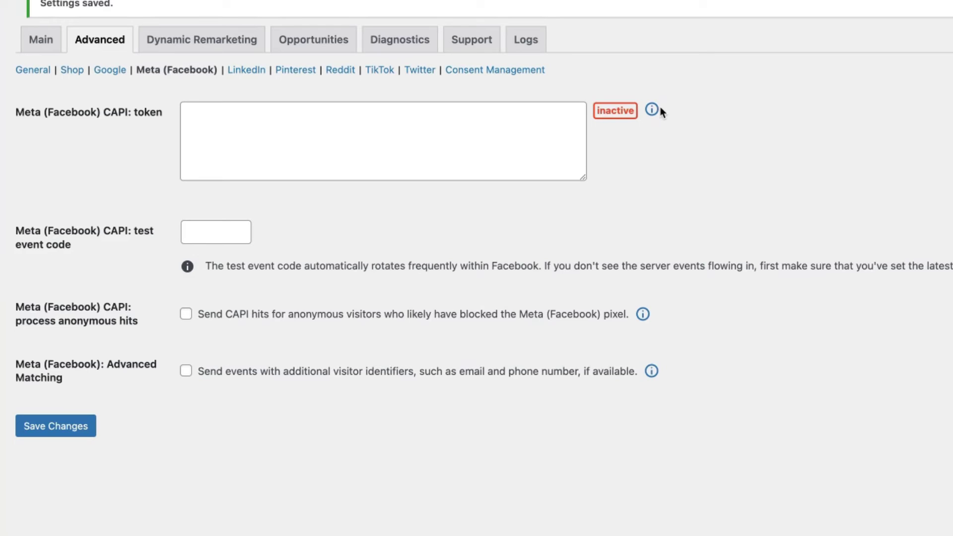
mouse_move(650, 113)
click(240, 73)
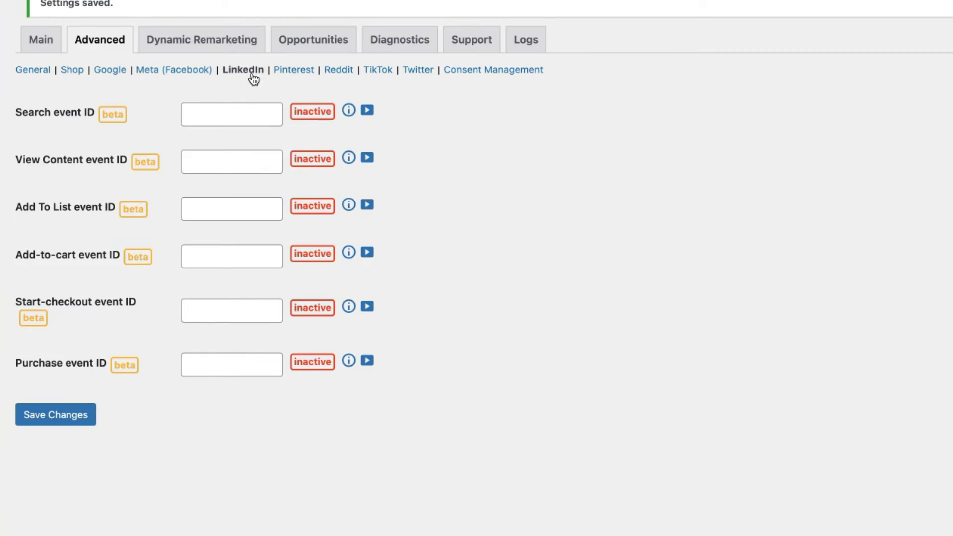
click(292, 74)
click(349, 73)
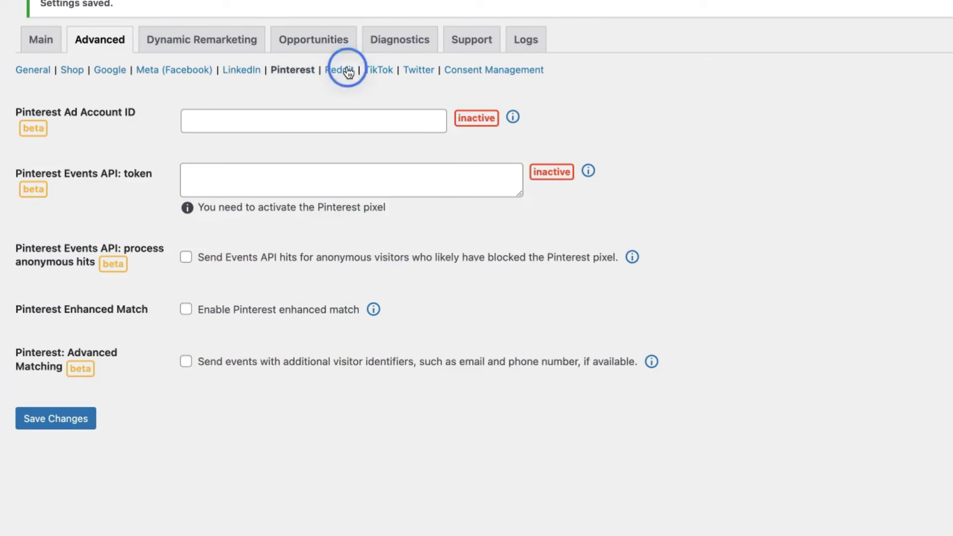
click(379, 73)
click(408, 71)
click(500, 70)
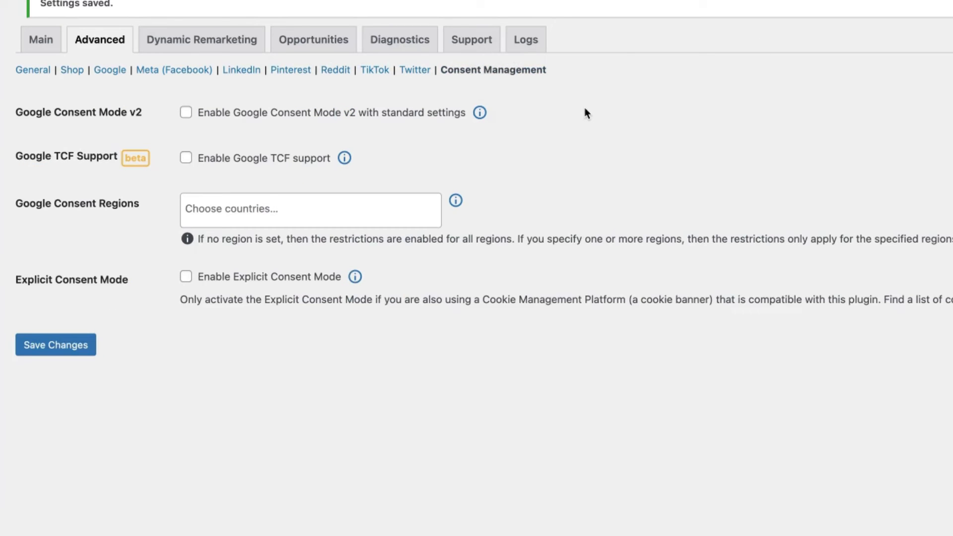
View the Dynamic Remarketing settings and their instruction video, and save the settings with post ID as product identifier and Retail as business vertical
click(209, 45)
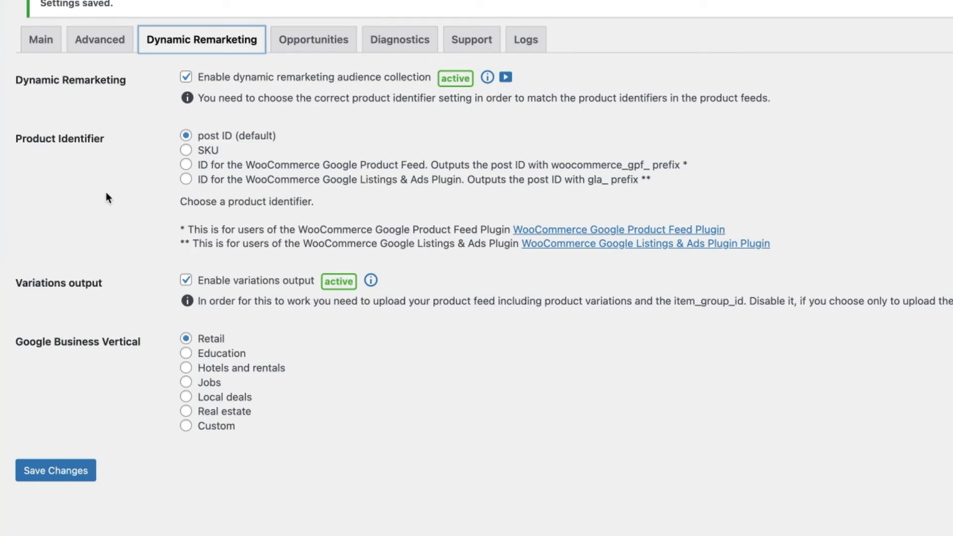
click(505, 76)
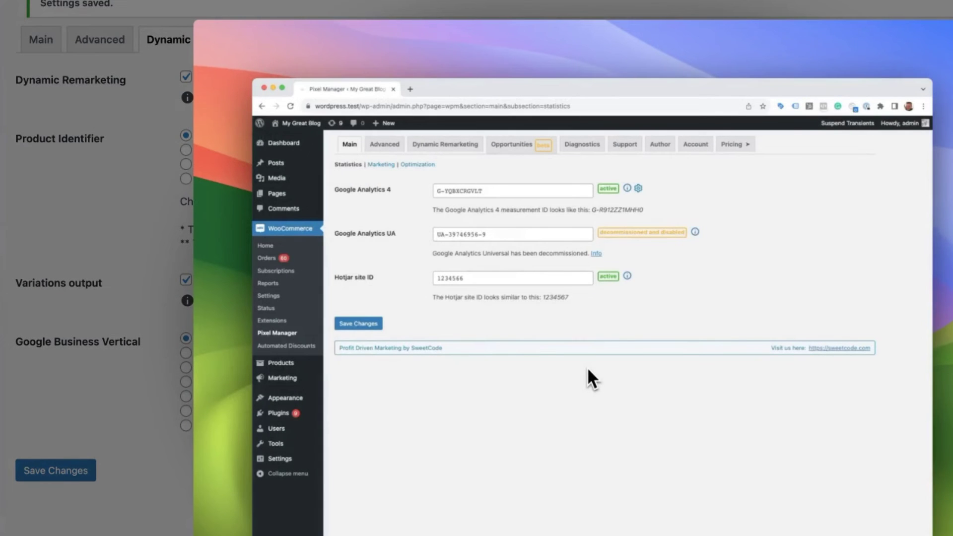
key(Escape)
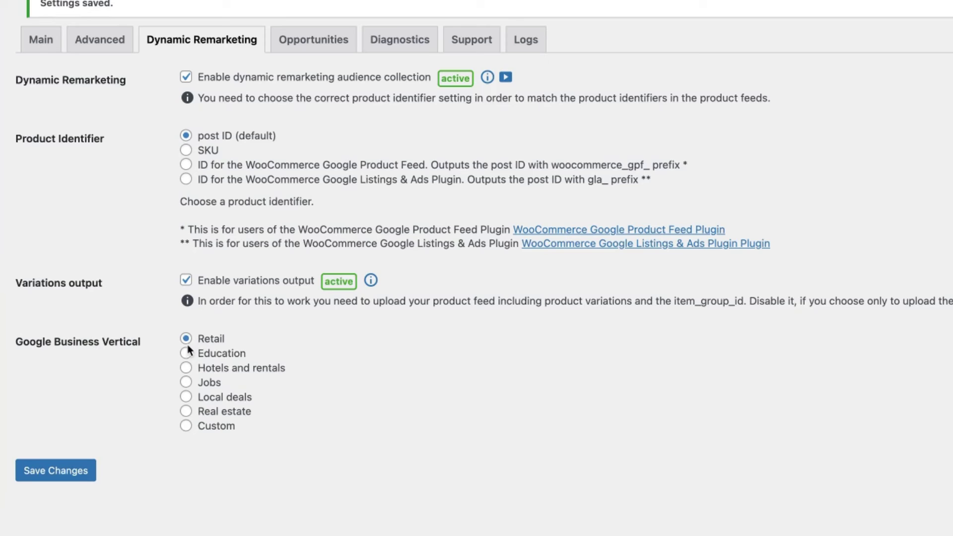
click(67, 459)
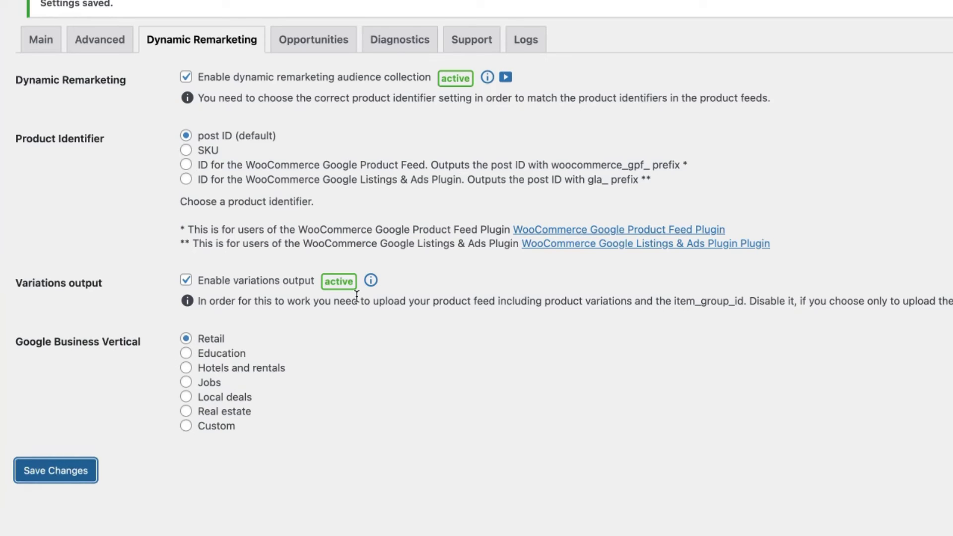
Review the plugin's Opportunities, Diagnostics and Support information, and return to the main Marketing pixel settings
click(313, 47)
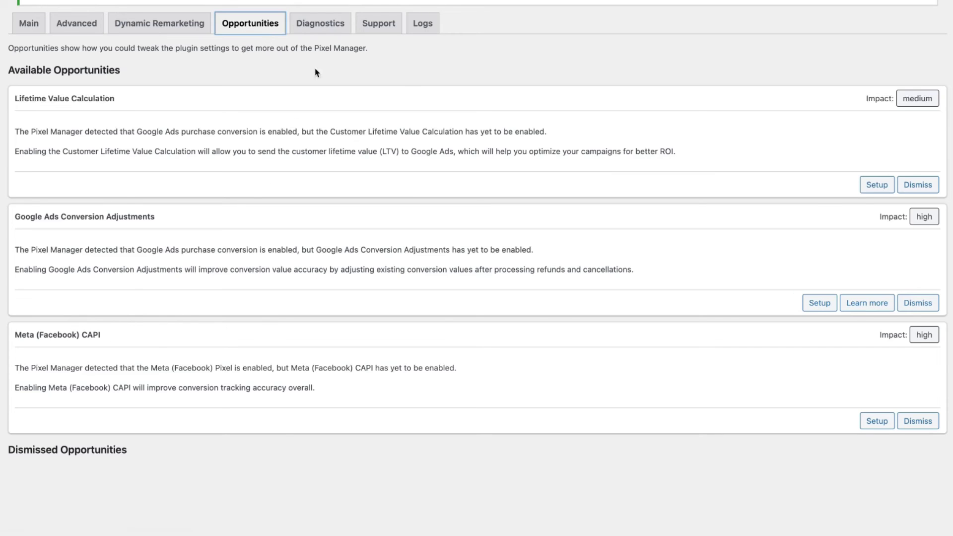
click(331, 29)
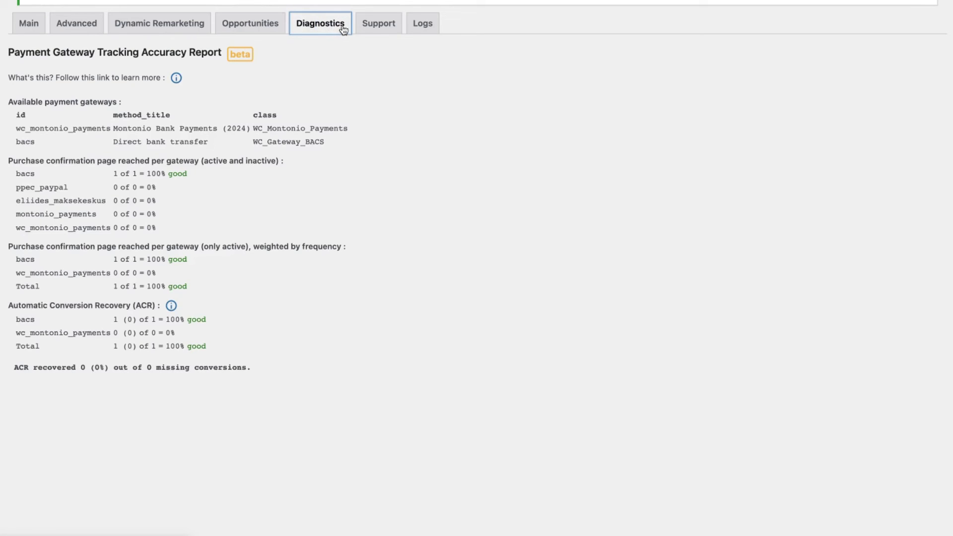
click(379, 30)
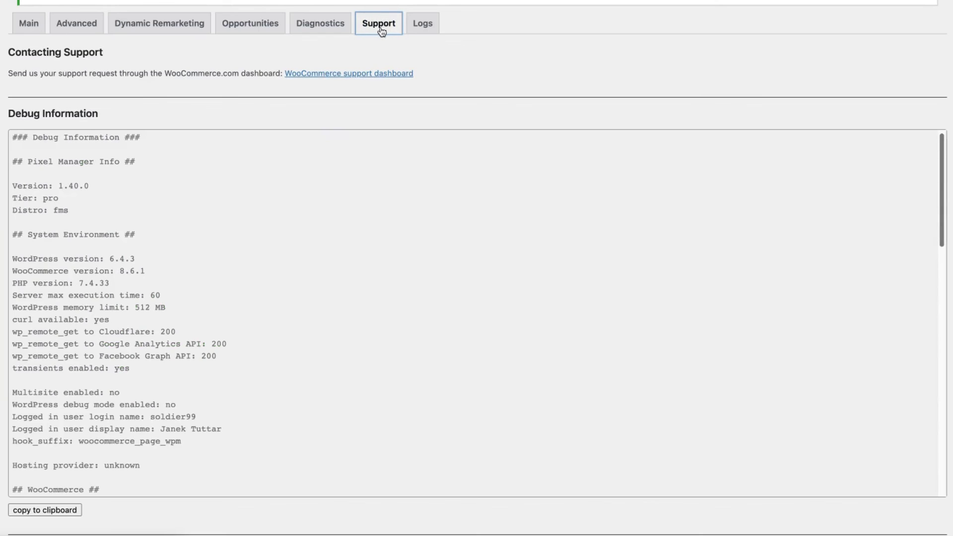
click(29, 23)
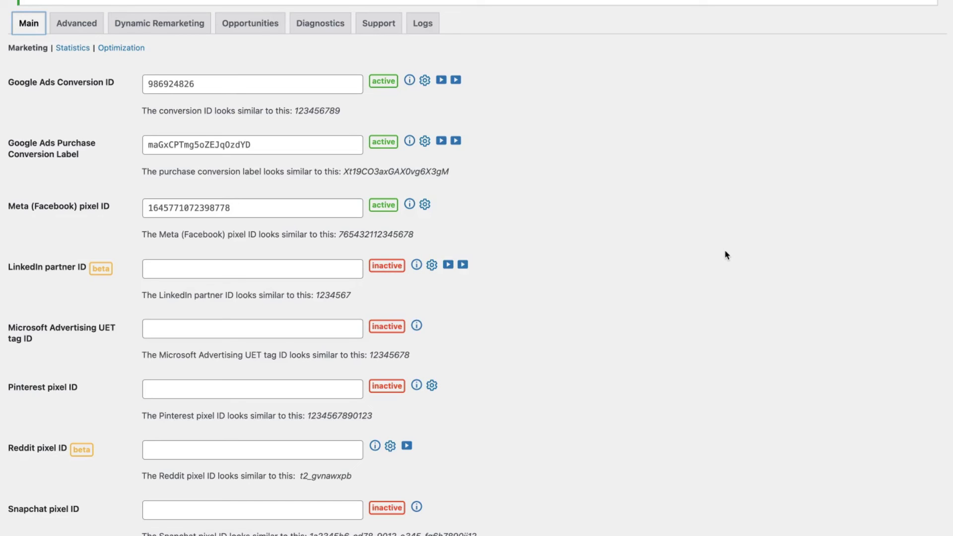
scroll(617, 283, down, 5)
scroll(614, 281, up, 5)
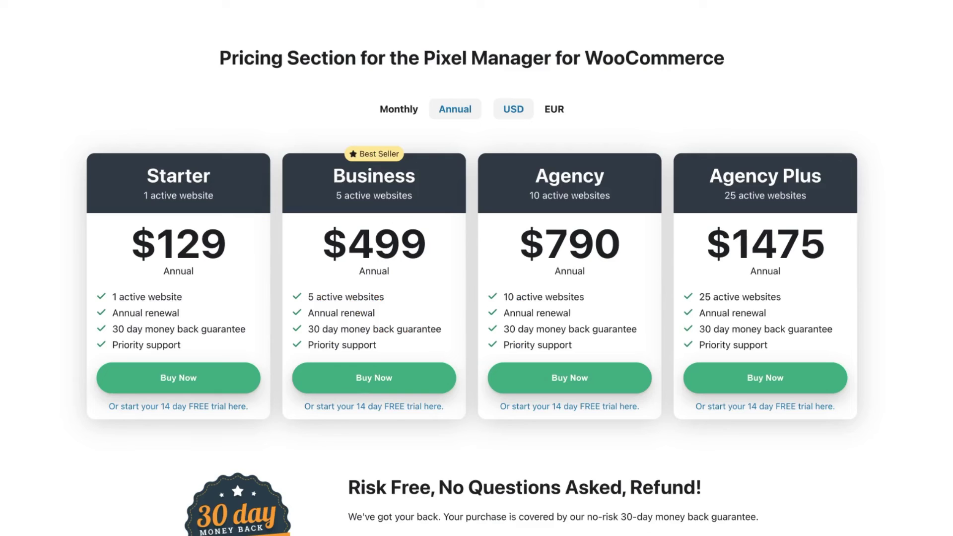
On the SweetCode website, open the Pixel Manager documentation from the pricing page and look through its list of support articles
scroll(648, 164, up, 10)
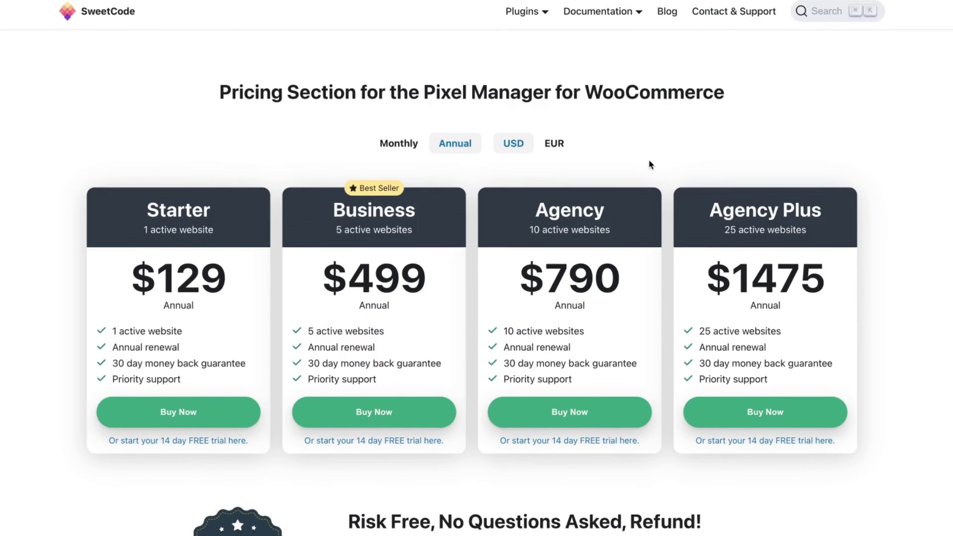
mouse_move(596, 24)
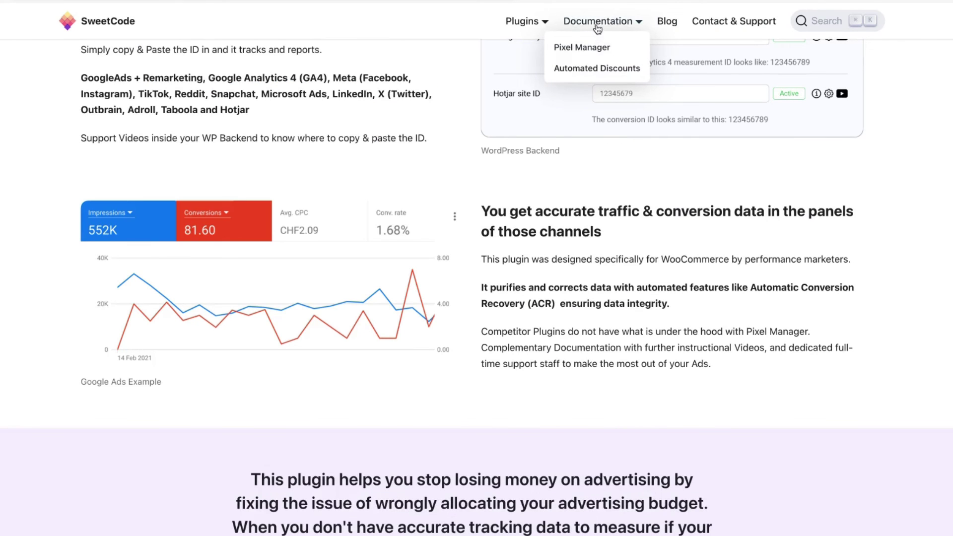
click(581, 48)
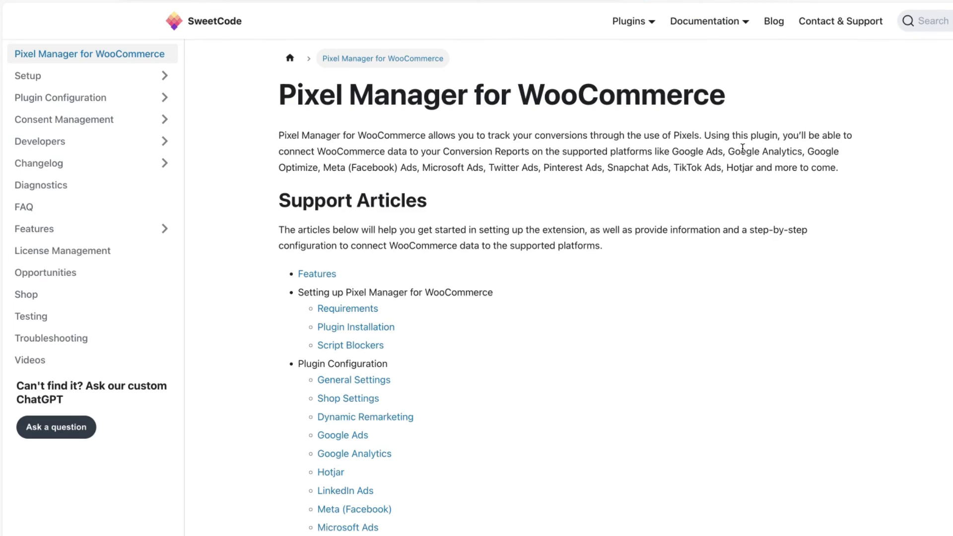
scroll(583, 234, down, 9)
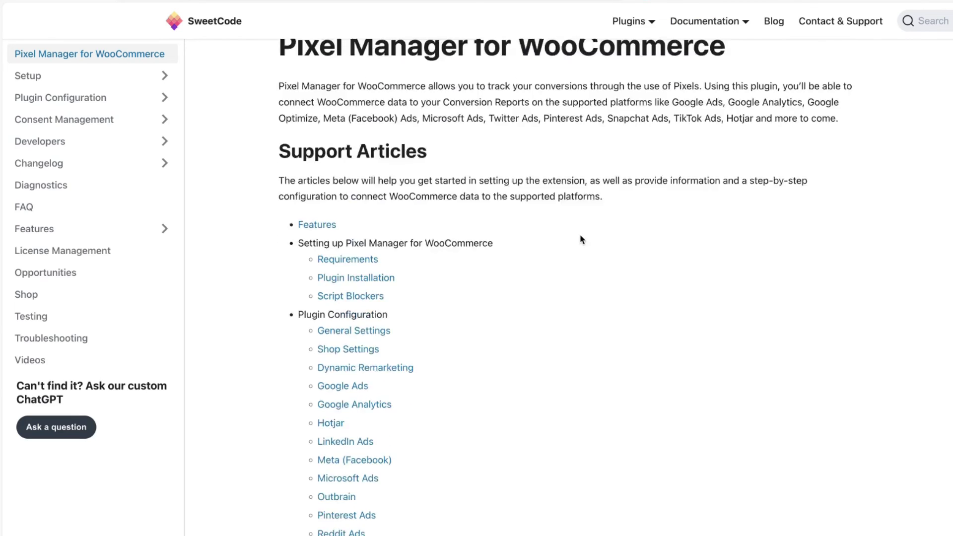
scroll(587, 227, up, 8)
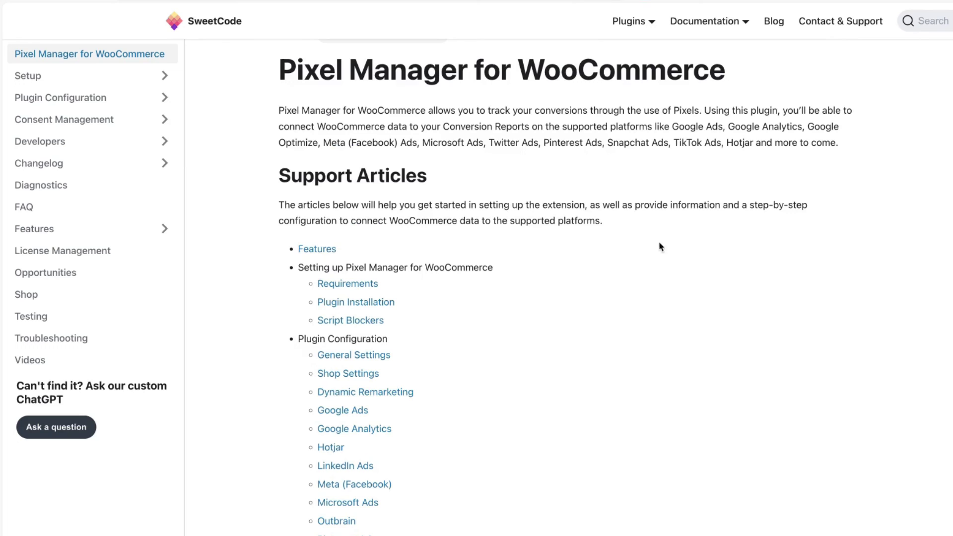
Read through the Shop Settings and Google Ads articles in the Pixel Manager documentation
click(348, 373)
scroll(603, 233, down, 10)
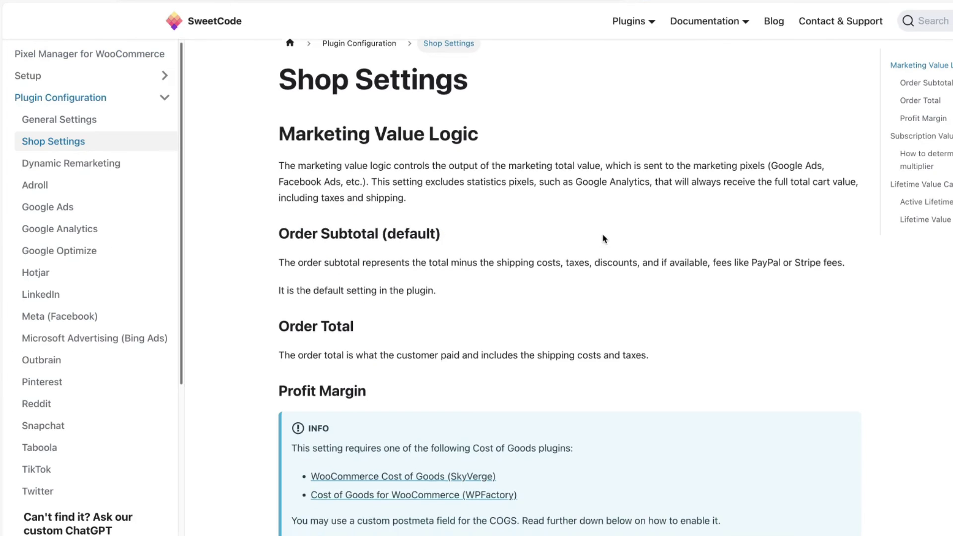
scroll(602, 235, down, 15)
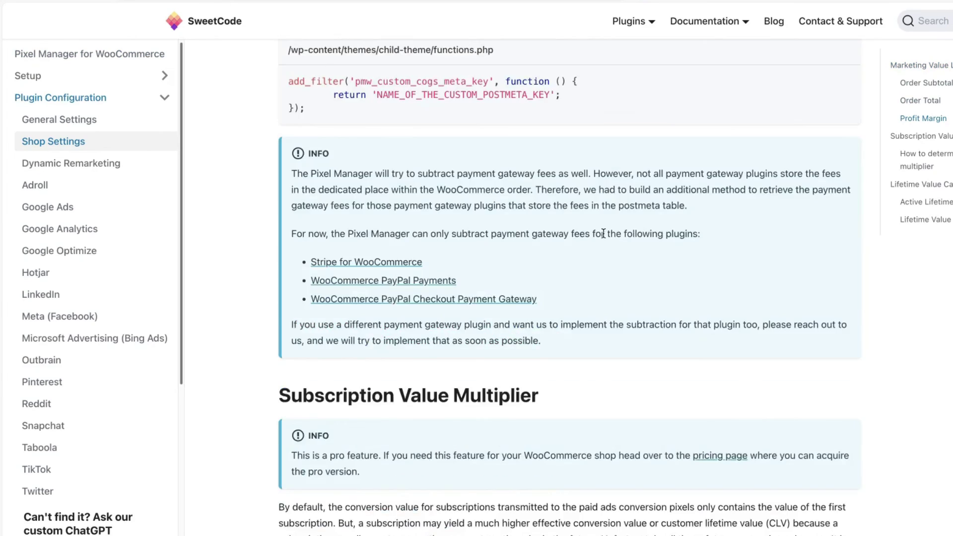
scroll(603, 233, down, 15)
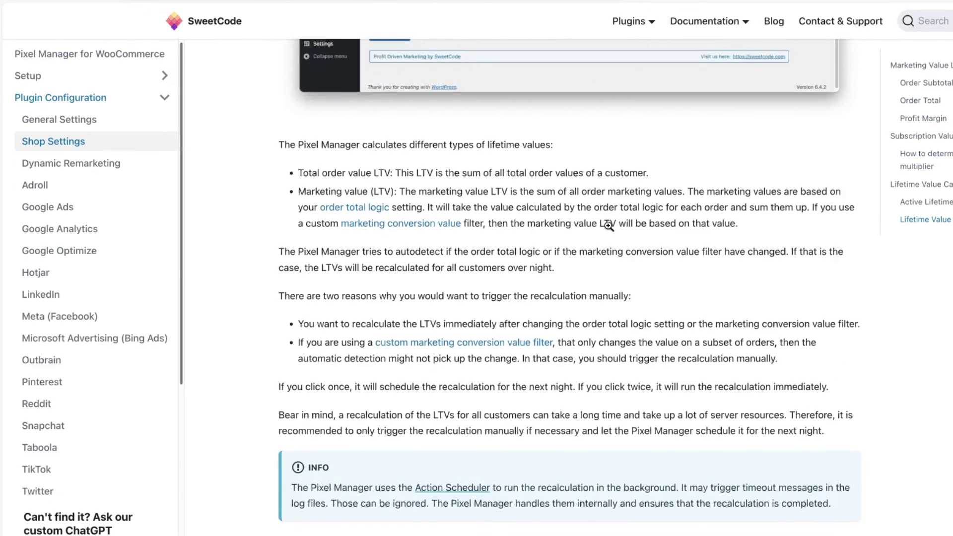
scroll(609, 225, down, 5)
click(47, 206)
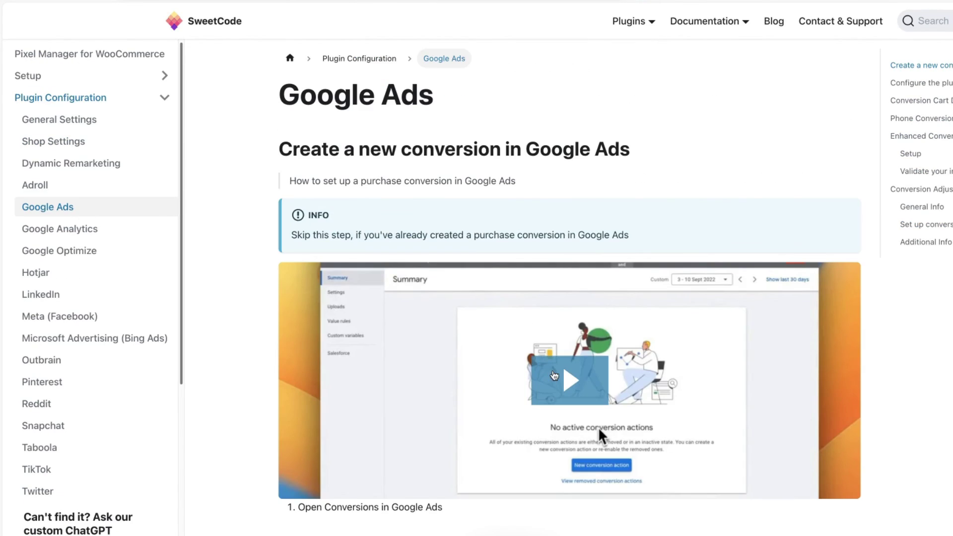
scroll(553, 377, down, 3)
scroll(555, 370, down, 15)
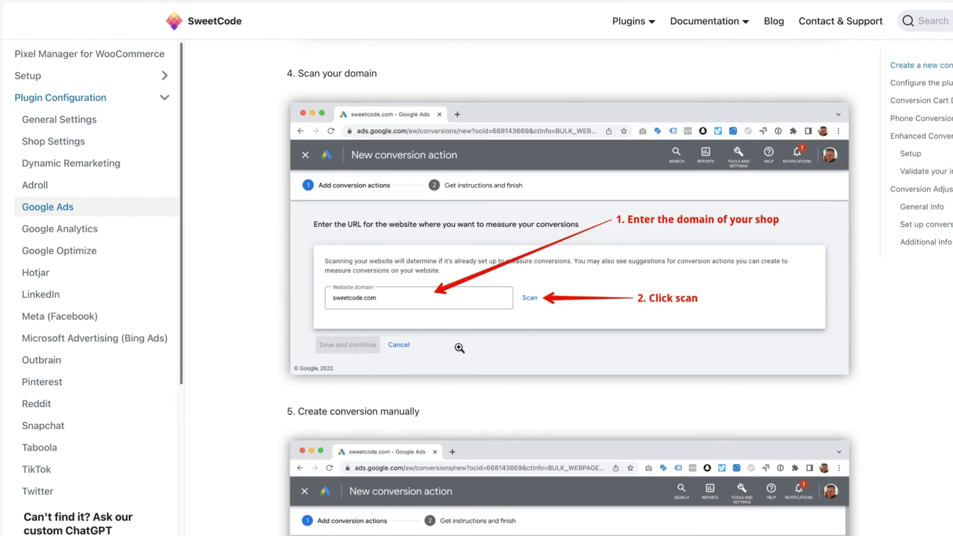
Open SweetCode's Contact & Support page and look over the chatbot, documentation and message form options
click(840, 21)
scroll(170, 386, down, 2)
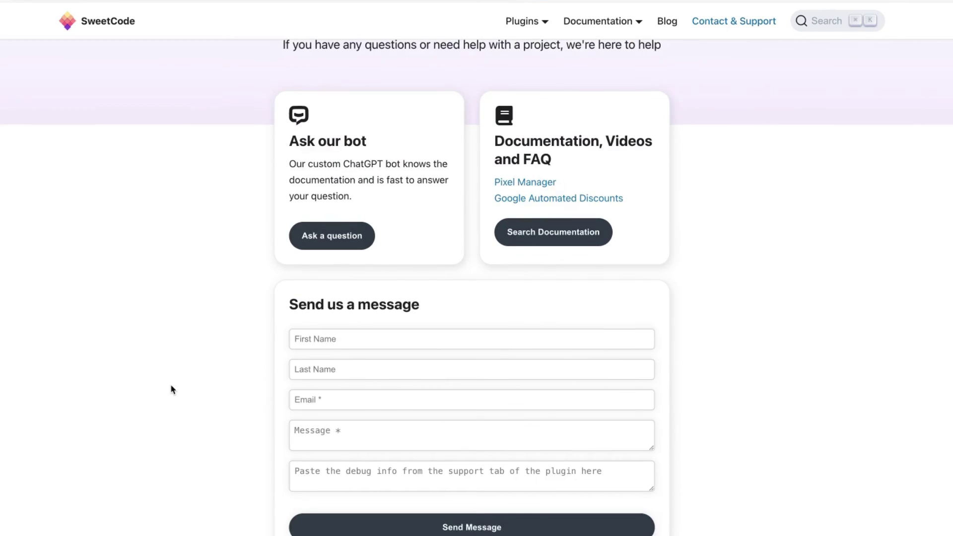
scroll(171, 389, up, 1)
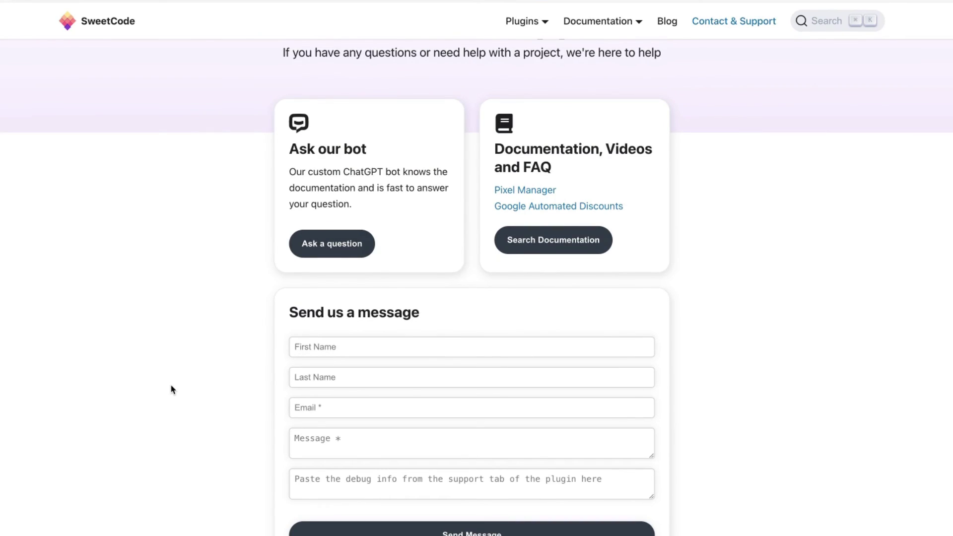